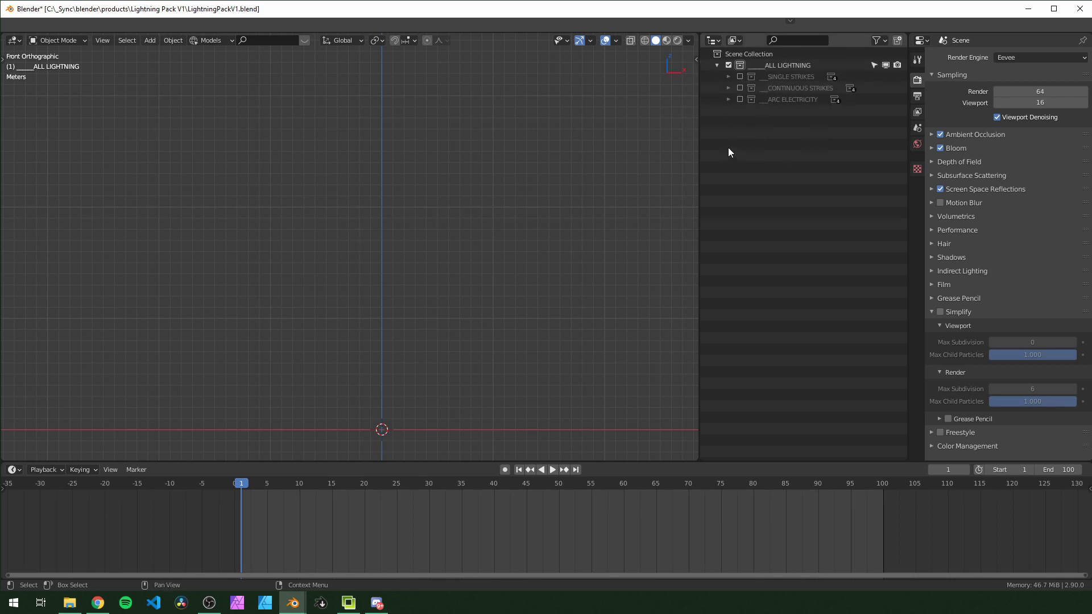
Step: Enable the single strikes, continuous strikes and arc electricity collections, and preview their animation in the viewport
{"action": "left_click", "coordinate": [740, 88]}
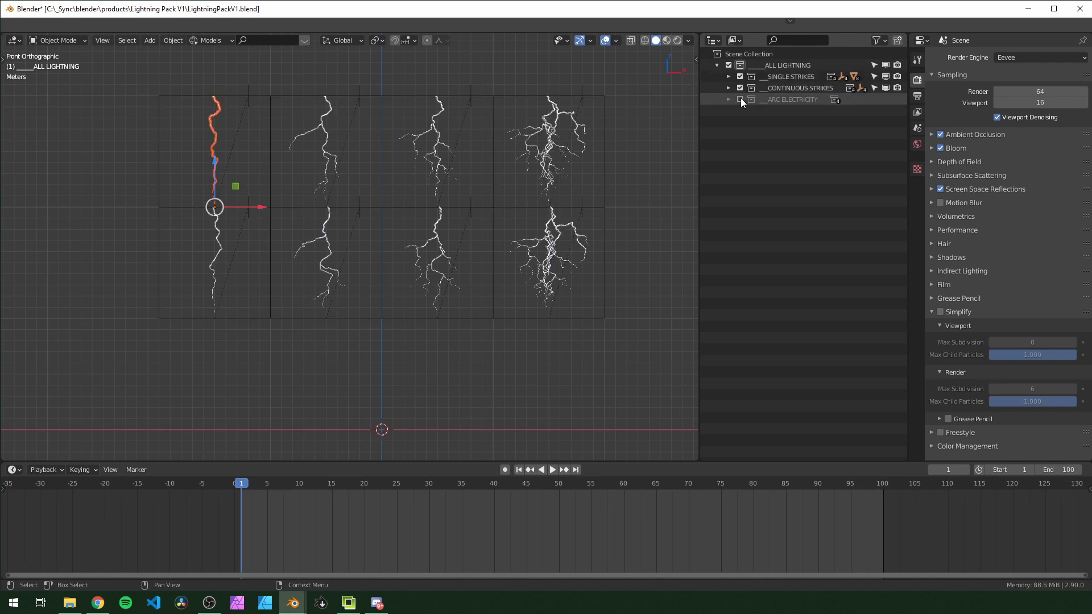
{"action": "left_click", "coordinate": [739, 99]}
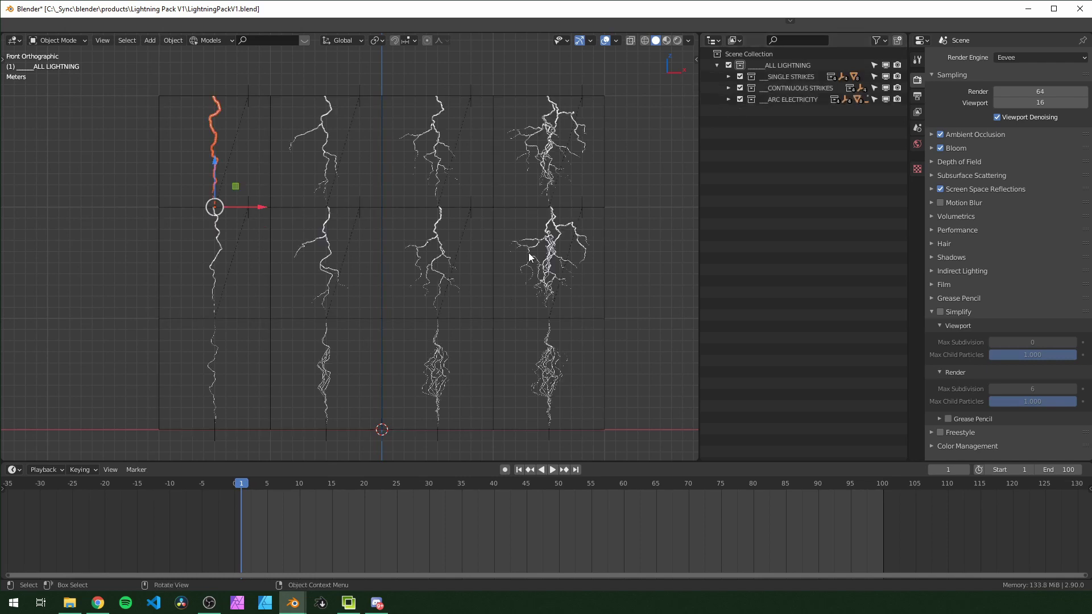
{"action": "key", "text": "space"}
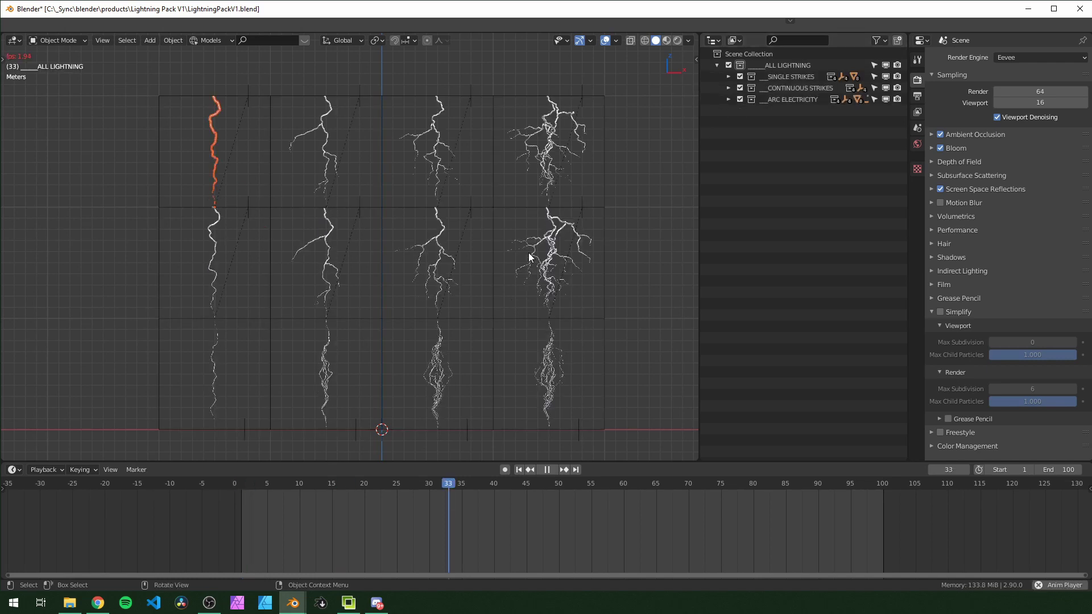
{"action": "key", "text": "Escape"}
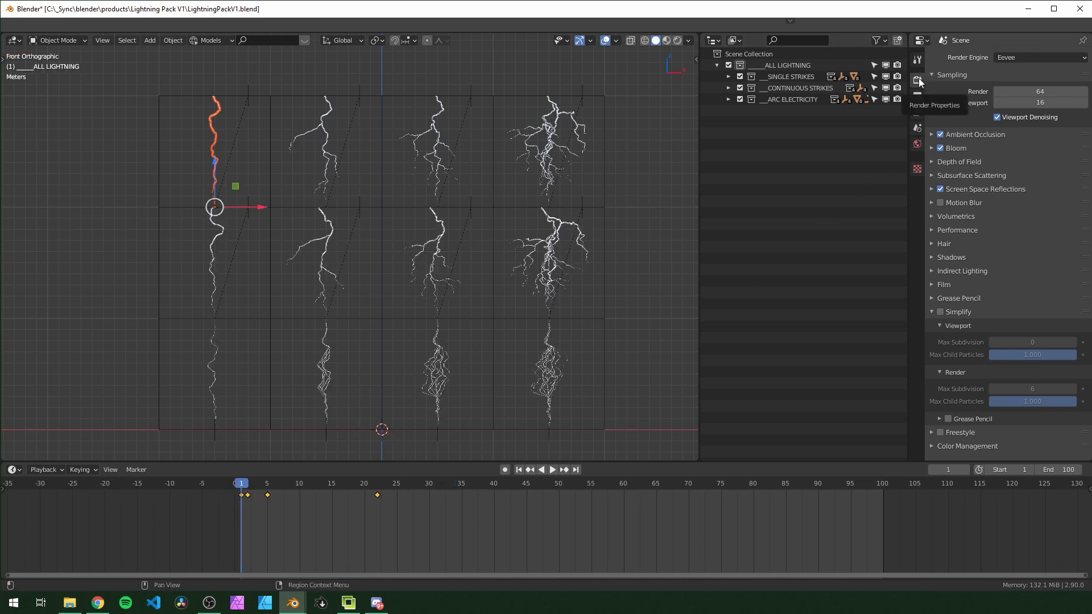
Step: Turn on Simplify in the scene's render settings and play the lightning animation with it active
{"action": "left_click", "coordinate": [939, 311]}
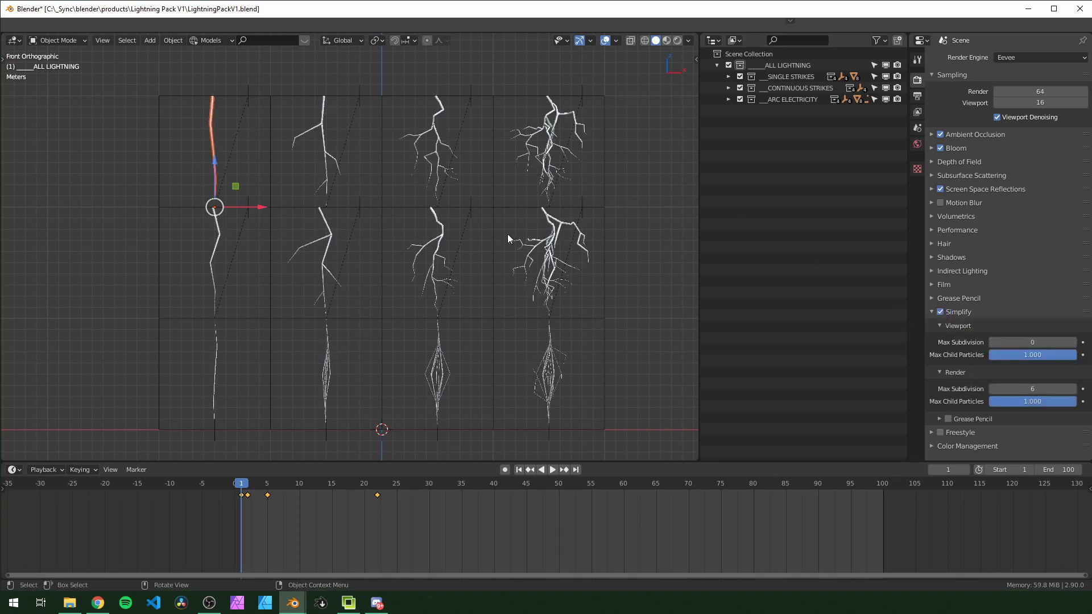
{"action": "key", "text": "space"}
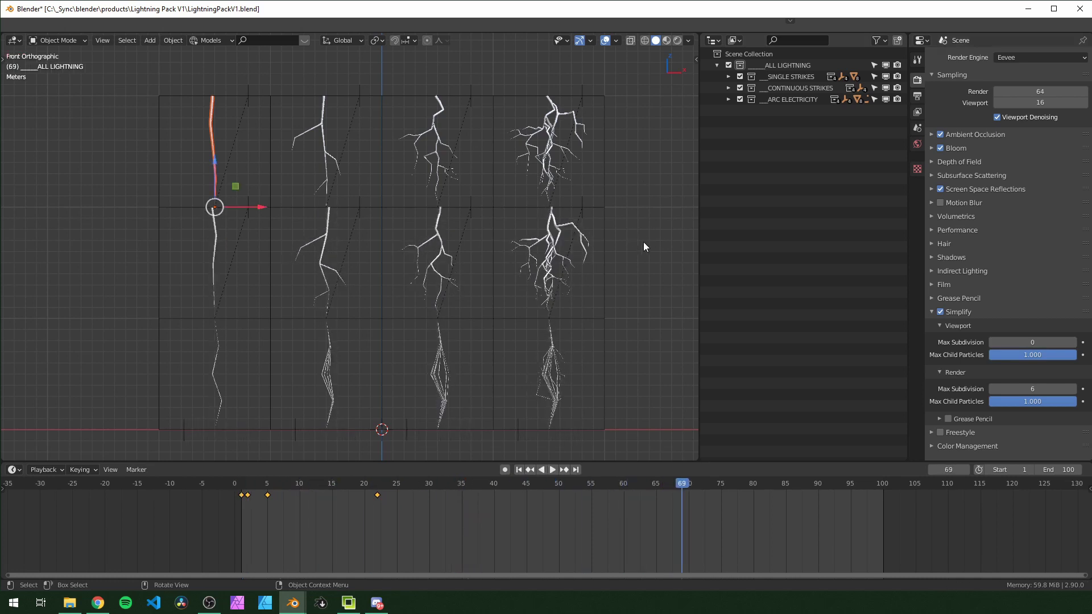
{"action": "key", "text": "Escape"}
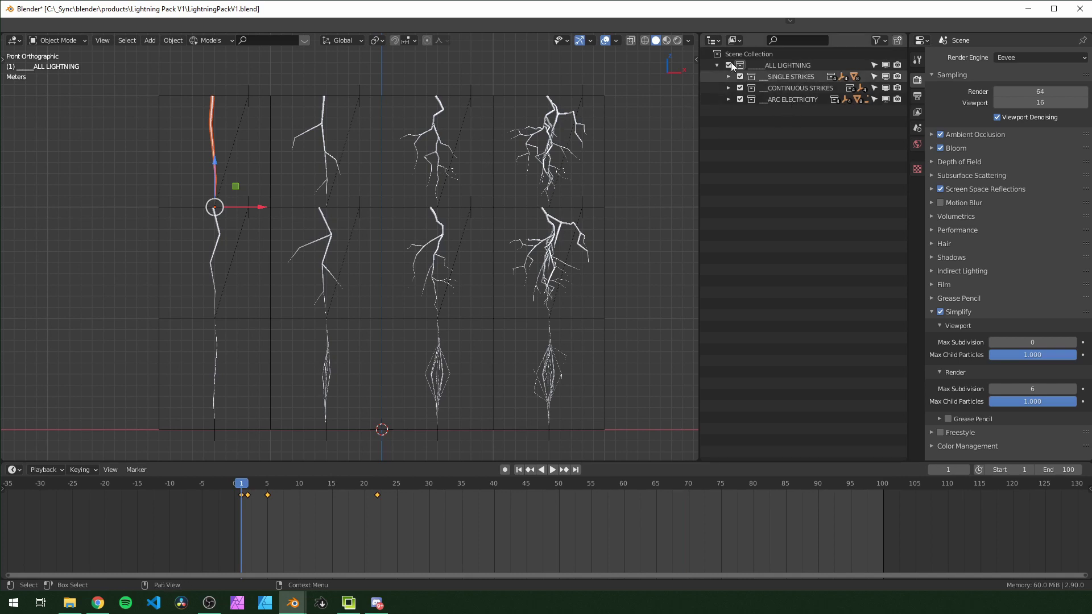
Step: Disable the continuous strikes and arc electricity collections and play the single strikes in rendered shading
{"action": "left_click", "coordinate": [739, 87]}
{"action": "left_click", "coordinate": [739, 100]}
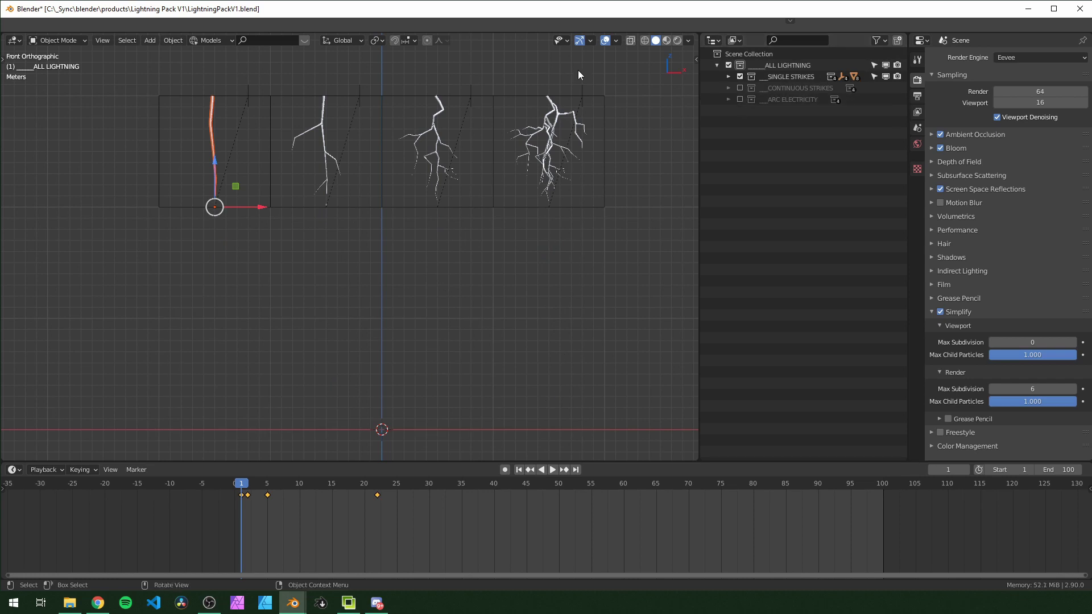
{"action": "left_click", "coordinate": [677, 40]}
{"action": "key", "text": "space"}
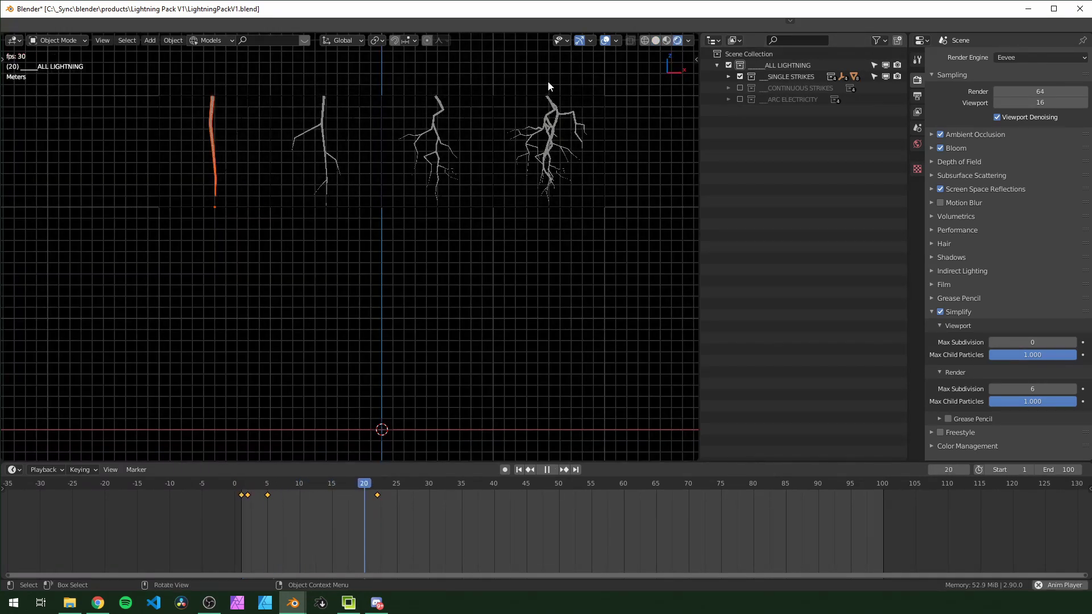
Step: Hide the viewport overlays and review the single strikes' animation from frame 1 by scrubbing and playing it
{"action": "left_click", "coordinate": [604, 40]}
{"action": "left_click", "coordinate": [226, 484]}
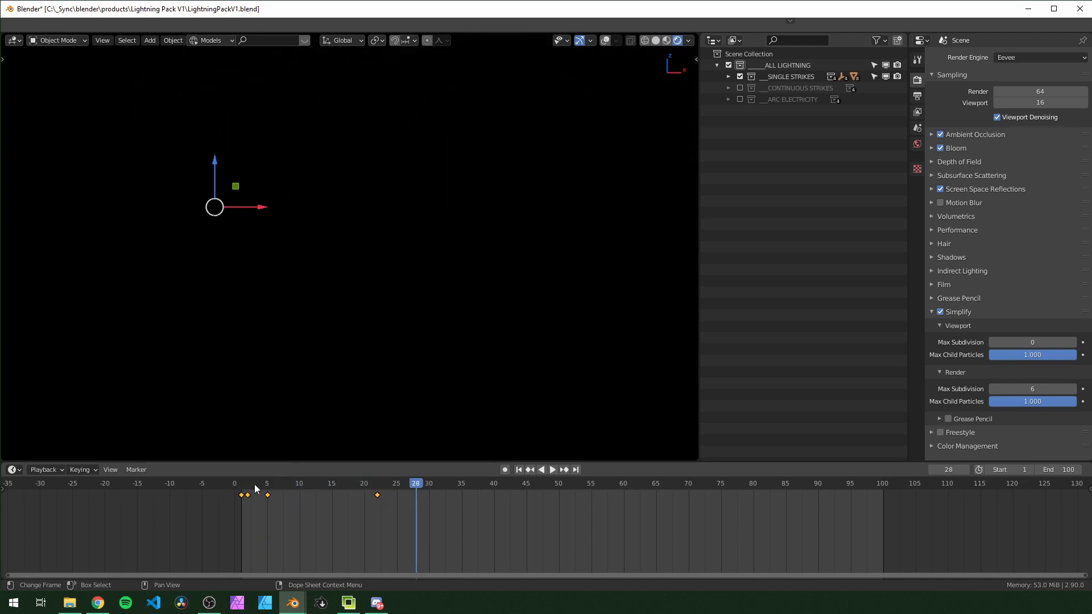
{"action": "left_click", "coordinate": [224, 485]}
{"action": "left_click_drag", "start_coordinate": [249, 483], "coordinate": [325, 483]}
{"action": "key", "text": "space"}
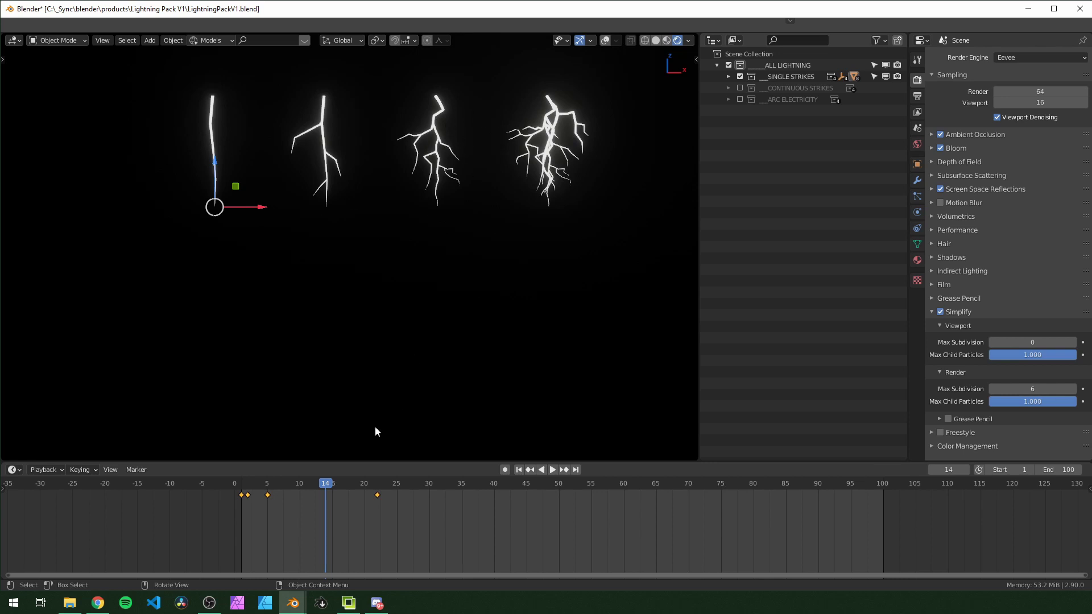
{"action": "left_click", "coordinate": [243, 493]}
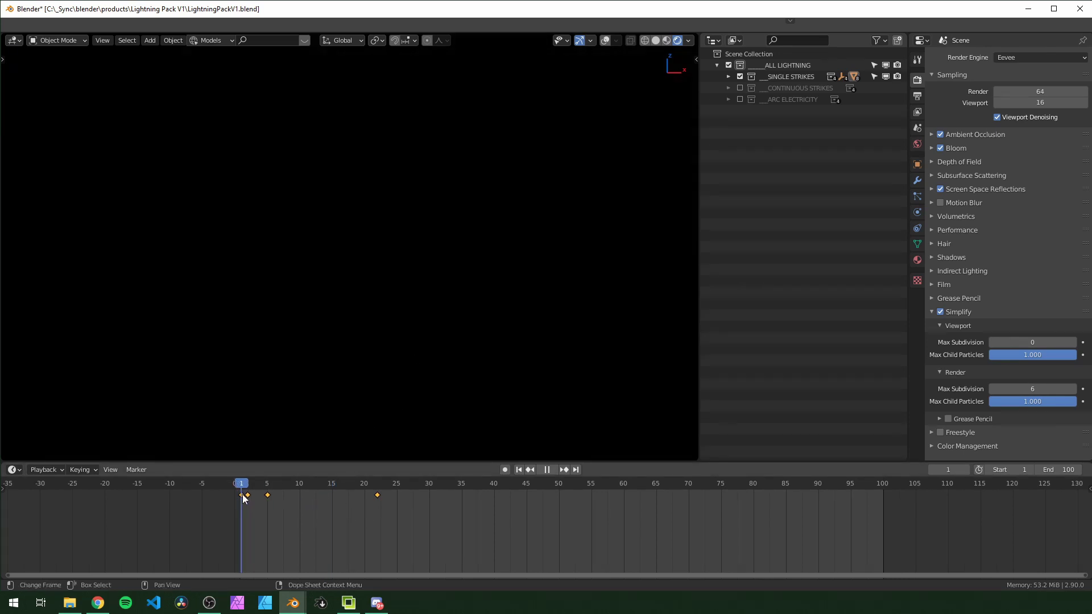
{"action": "key", "text": "space"}
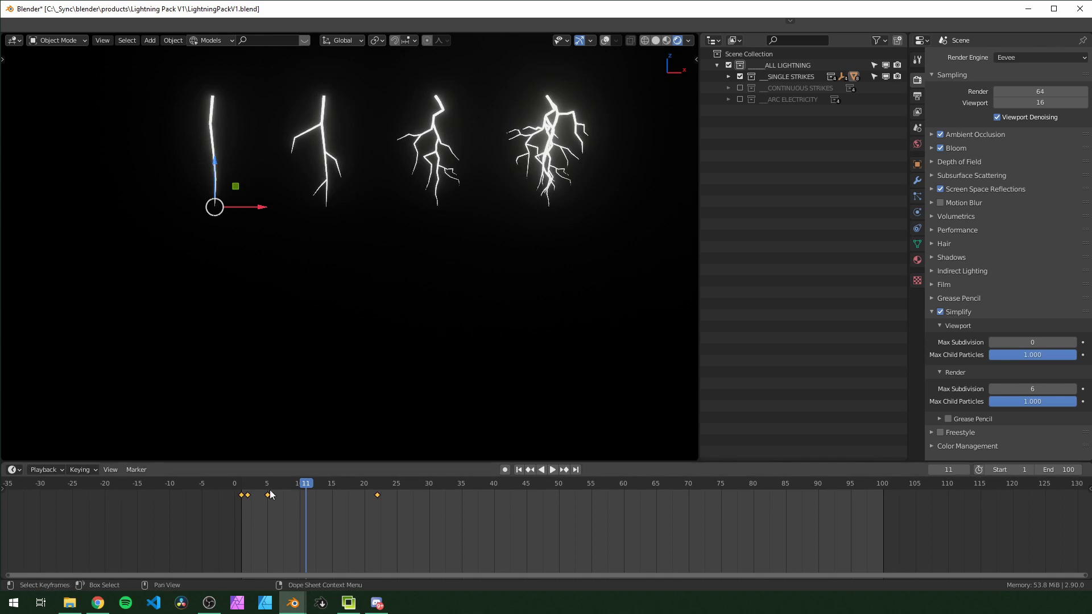
Step: Duplicate the single strike's keyframes to start at frame 29 and again at frame 67, and play the result from frame 1
{"action": "key", "text": "shift+d"}
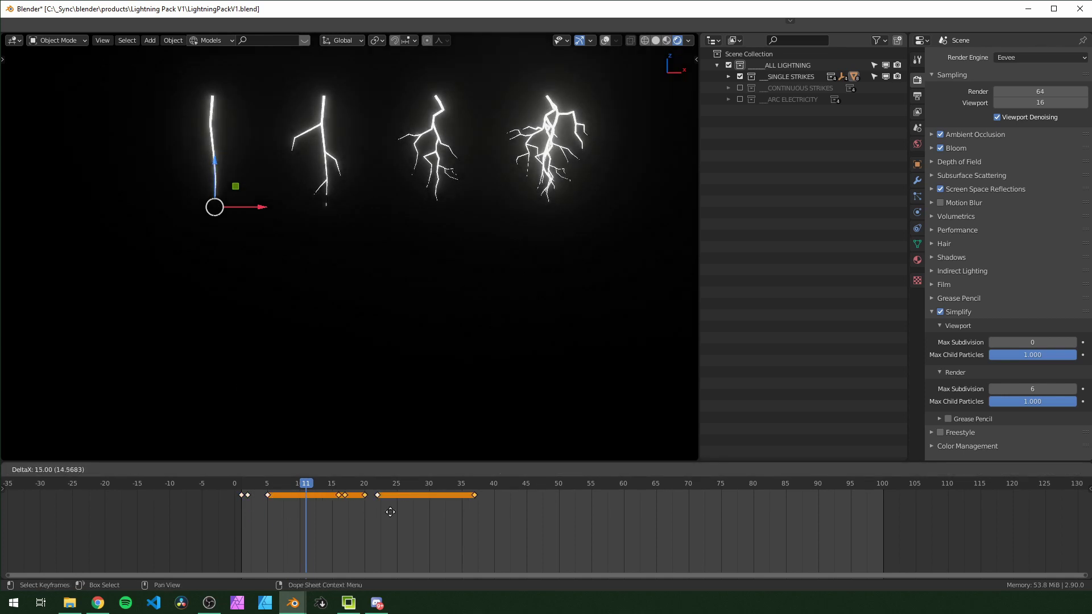
{"action": "left_click", "coordinate": [466, 514]}
{"action": "key", "text": "shift+d"}
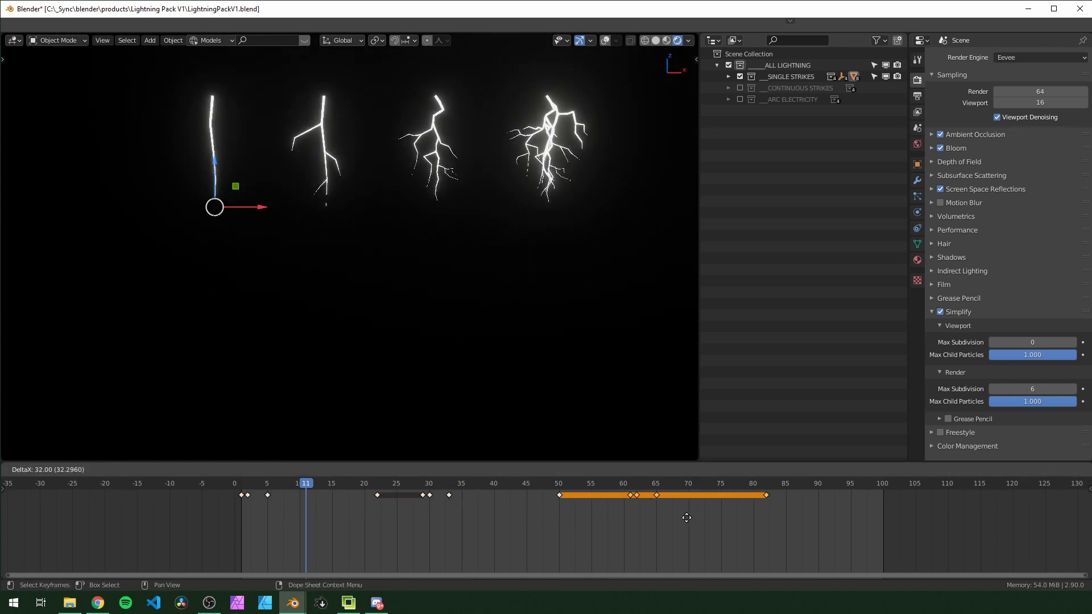
{"action": "left_click", "coordinate": [718, 520]}
{"action": "left_click_drag", "start_coordinate": [336, 483], "coordinate": [214, 505]}
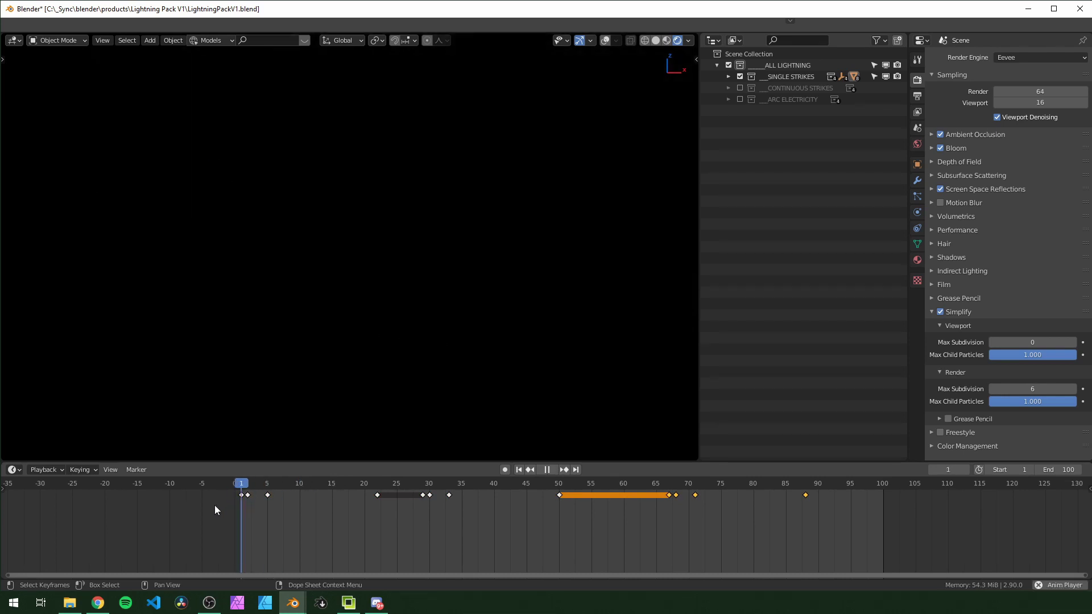
{"action": "key", "text": "space"}
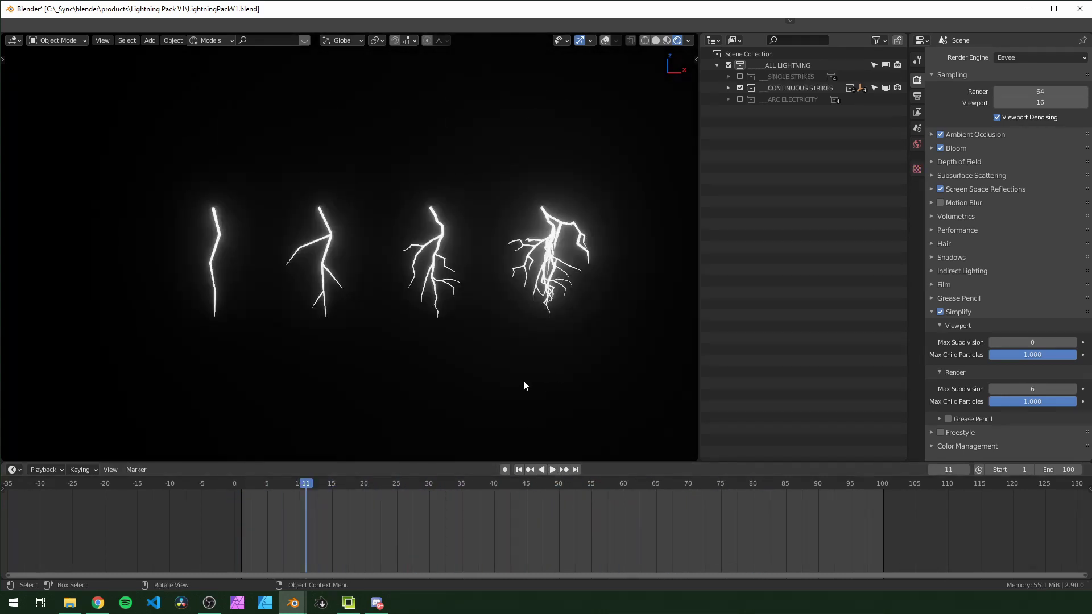
Step: Play the animation of the continuous strikes collection in the rendered viewport
{"action": "key", "text": "space"}
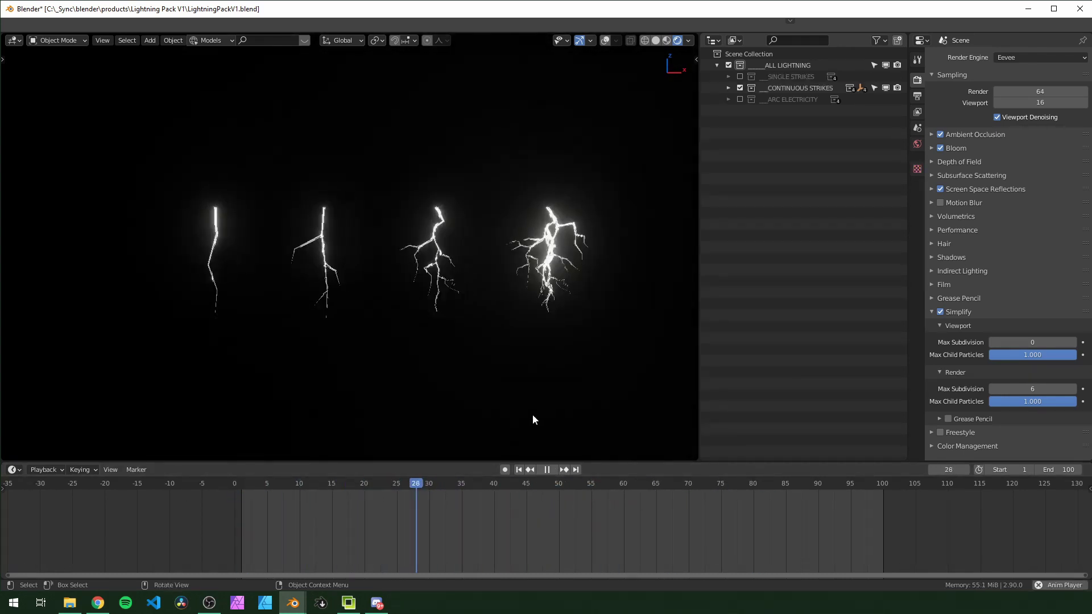
{"action": "left_click", "coordinate": [216, 236]}
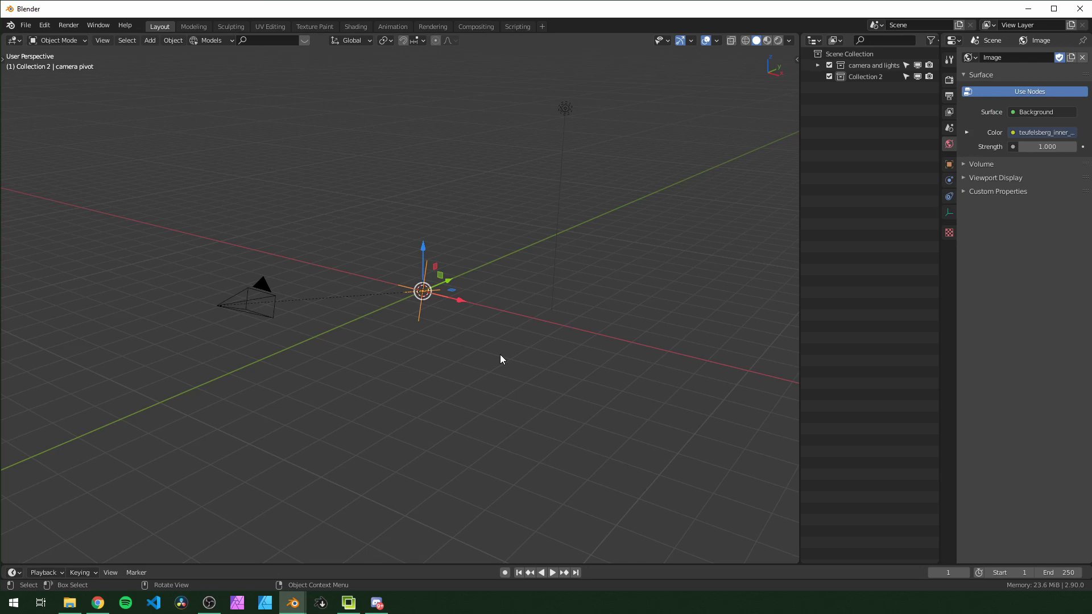
Step: Append the collections Arc 2_Few Branches, Continuous Strike 1_No Branches and Single Strike 1_No Branches from LightningPackV1.blend
{"action": "middle_click_drag", "start_coordinate": [500, 359], "coordinate": [529, 375]}
{"action": "left_click", "coordinate": [26, 26]}
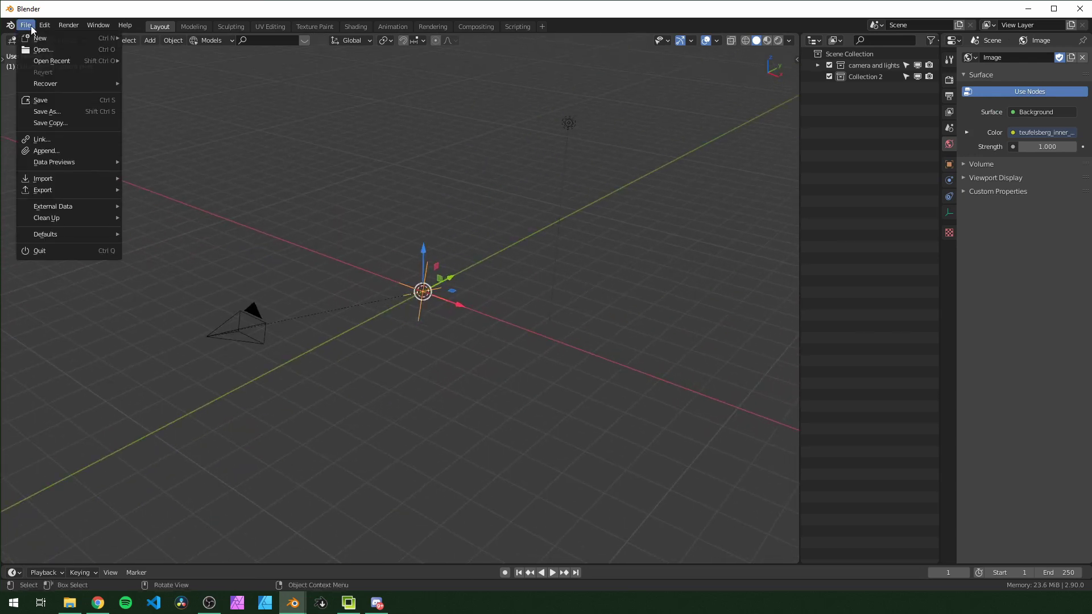
{"action": "left_click", "coordinate": [51, 150]}
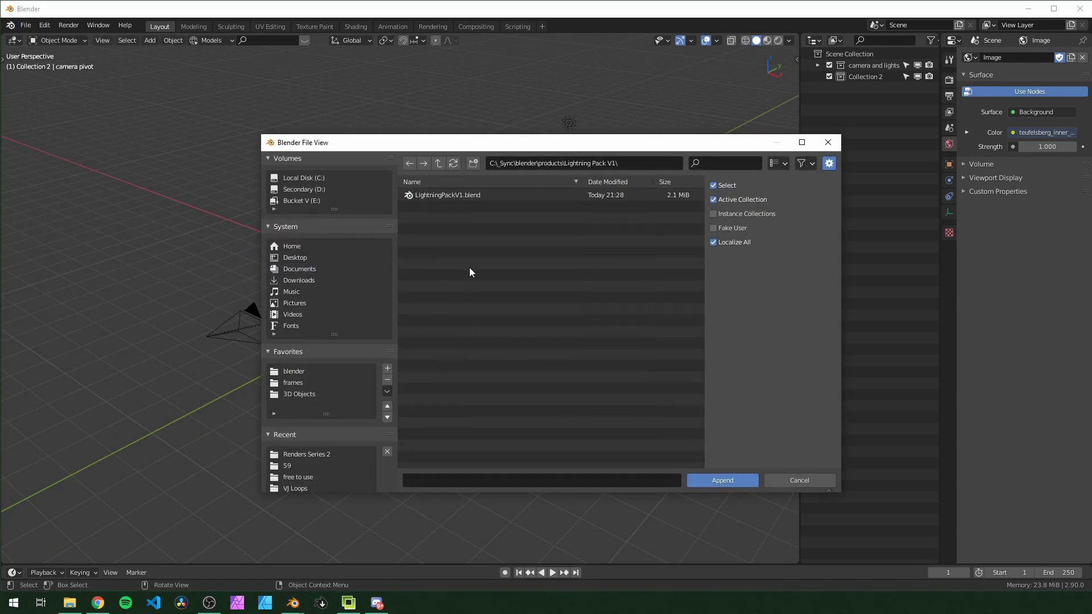
{"action": "double_click", "coordinate": [461, 195]}
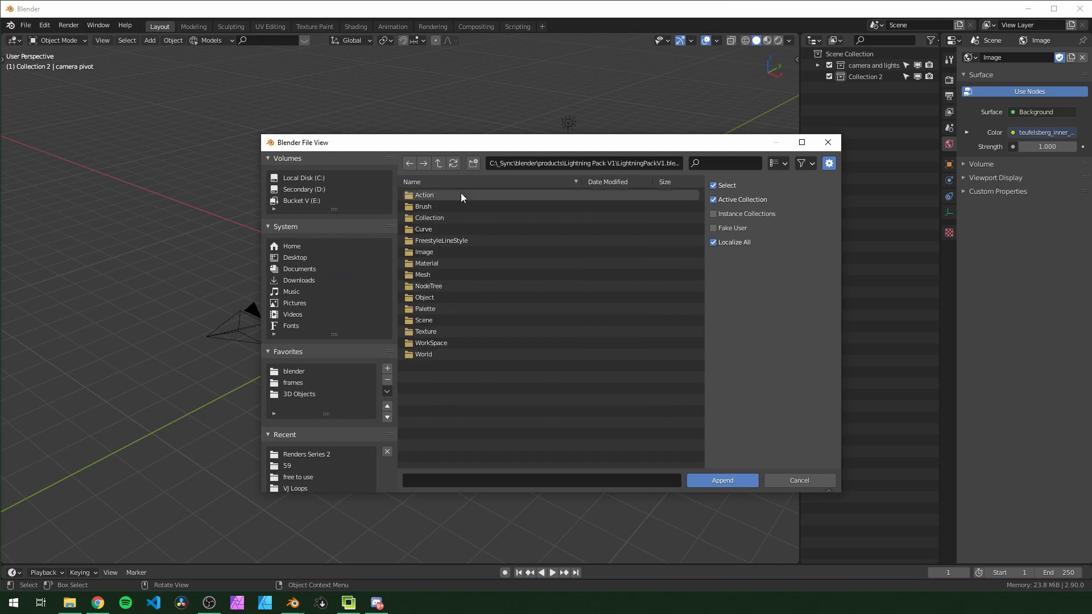
{"action": "double_click", "coordinate": [432, 220]}
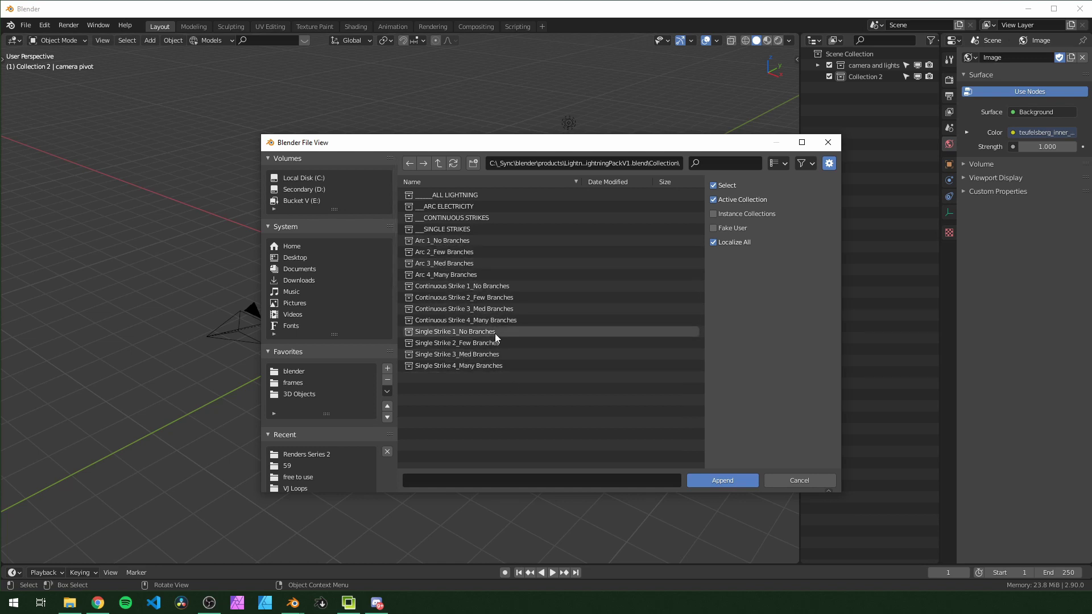
{"action": "left_click", "coordinate": [457, 253]}
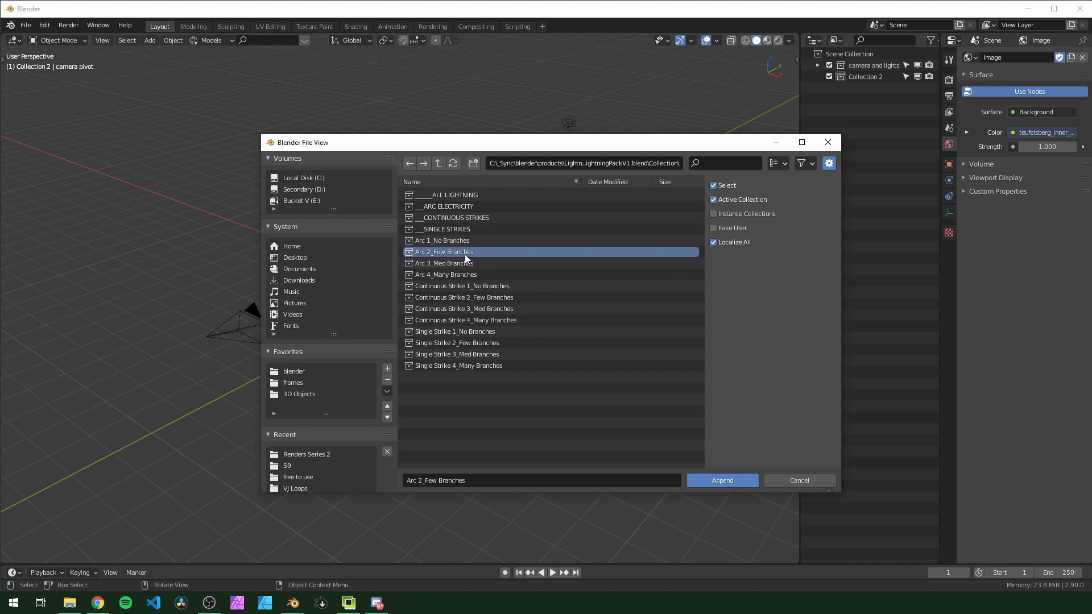
{"action": "left_click", "coordinate": [493, 287], "text": "ctrl"}
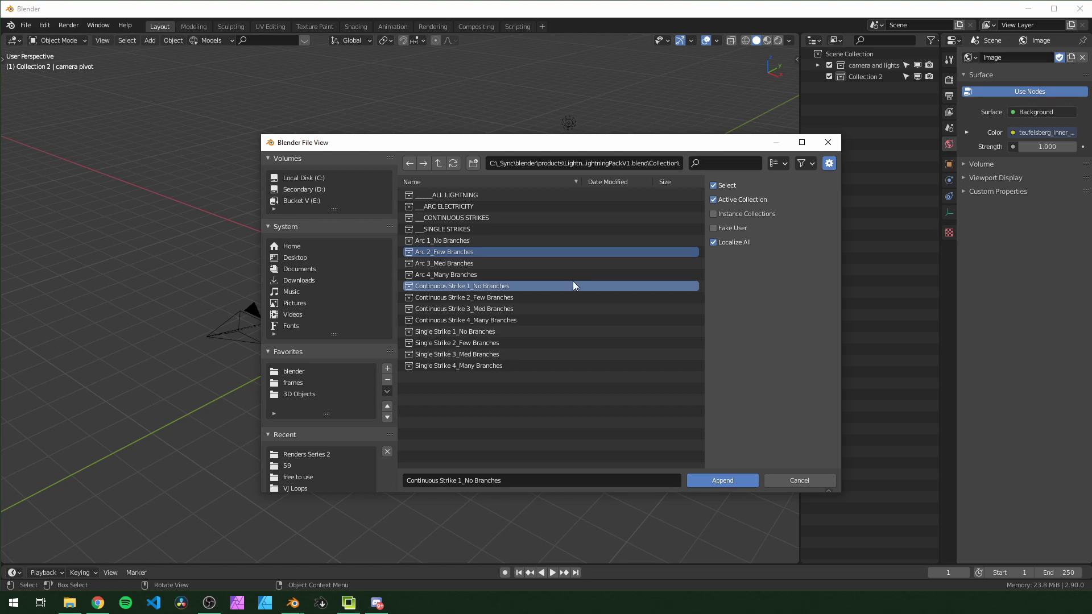
{"action": "left_click", "coordinate": [464, 332], "text": "ctrl"}
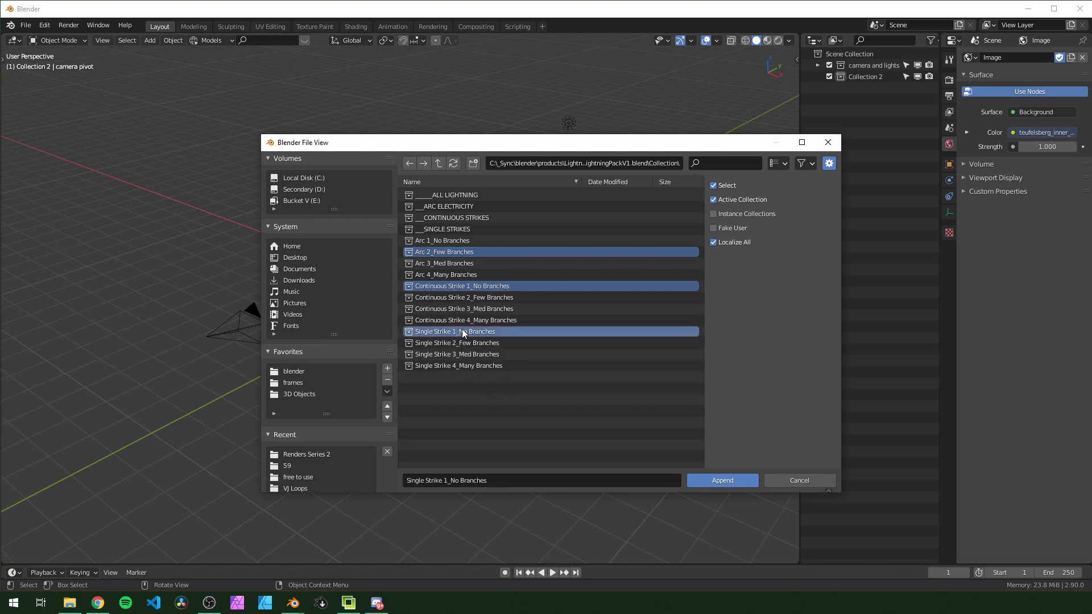
{"action": "left_click", "coordinate": [708, 480]}
Step: Clear the location of the appended lightning objects to place them at the world origin
{"action": "middle_click_drag", "start_coordinate": [420, 320], "coordinate": [469, 301]}
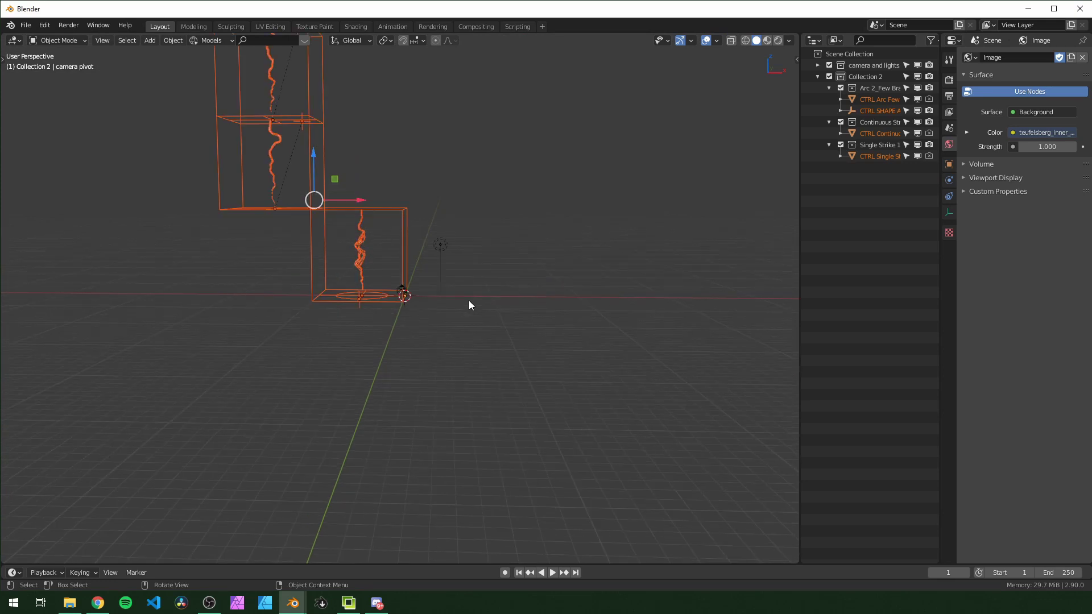
{"action": "key", "text": "alt+g"}
{"action": "mouse_move", "coordinate": [469, 306]}
{"action": "middle_mouse_down"}
{"action": "mouse_move", "coordinate": [493, 305]}
{"action": "mouse_move", "coordinate": [471, 304]}
{"action": "middle_mouse_up"}
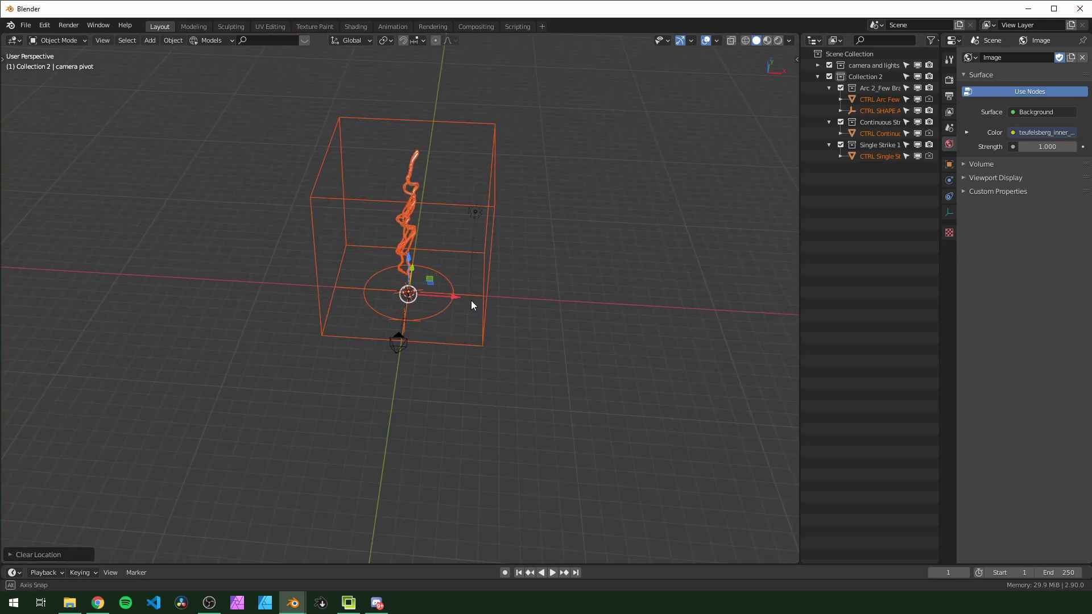
Step: Collapse the three appended collections in the outliner and disable Single Strike 1 and Continuous Strike 1
{"action": "left_click", "coordinate": [829, 87]}
{"action": "left_click", "coordinate": [828, 98]}
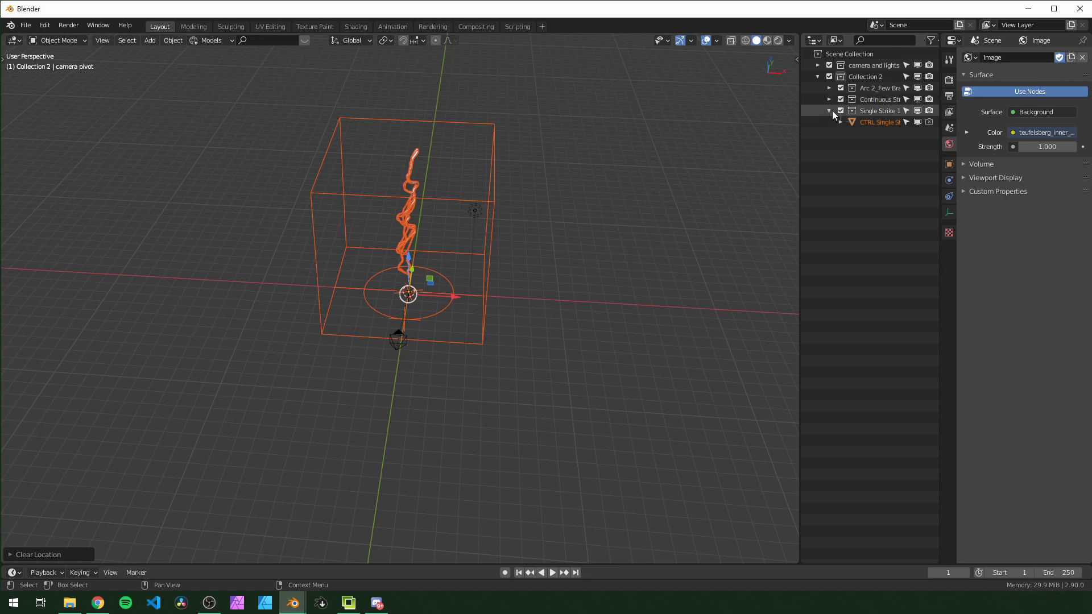
{"action": "left_click", "coordinate": [829, 111]}
{"action": "left_click", "coordinate": [840, 110]}
{"action": "left_click", "coordinate": [841, 99]}
Step: Select only the CTRL Arc Few Branch control box around the arc and inspect it
{"action": "middle_click_drag", "start_coordinate": [720, 178], "coordinate": [531, 376]}
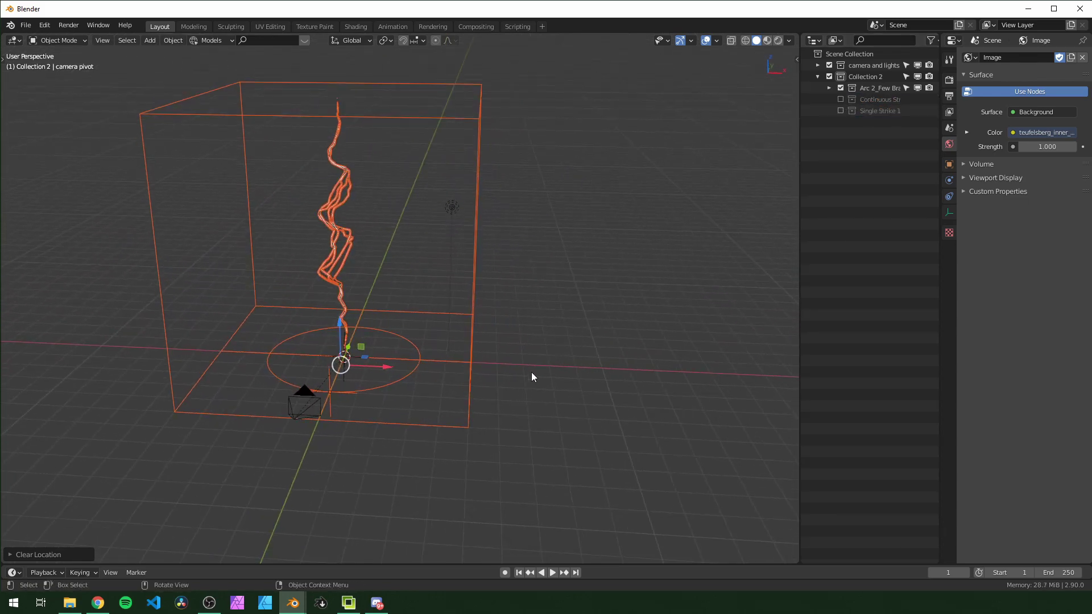
{"action": "left_click", "coordinate": [489, 88]}
{"action": "left_click", "coordinate": [481, 111]}
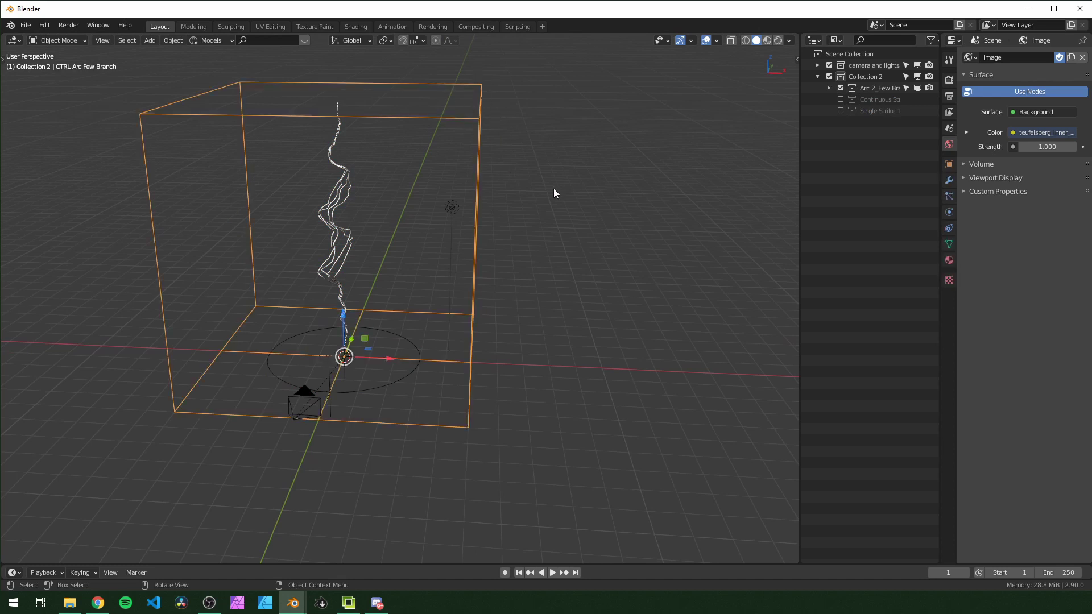
{"action": "middle_click_drag", "start_coordinate": [556, 182], "coordinate": [514, 317]}
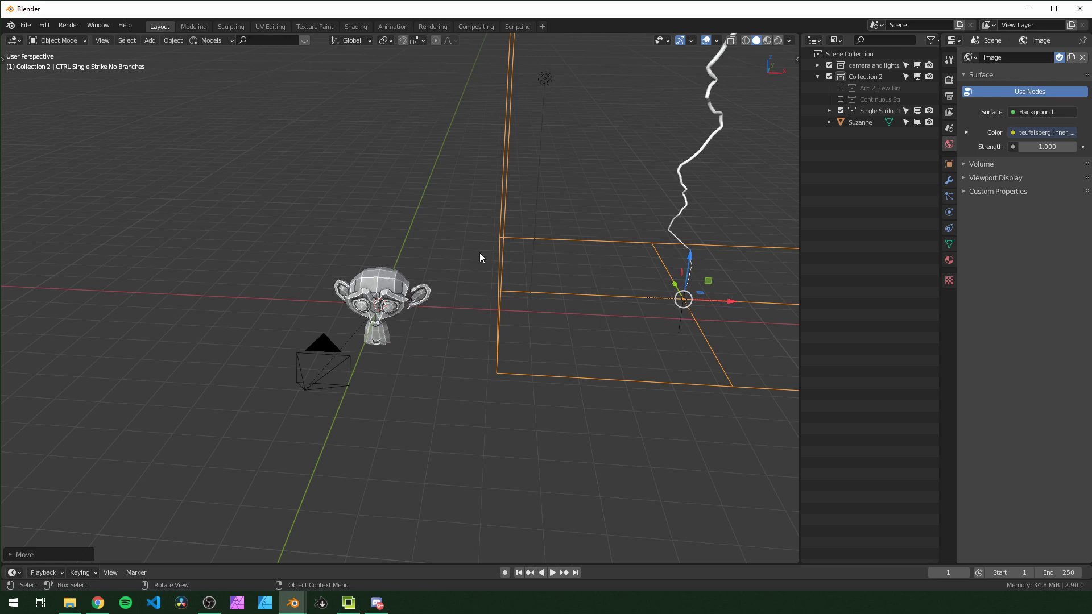
Step: Configure snapping to target faces, using Center as the point to snap with
{"action": "left_click", "coordinate": [416, 41]}
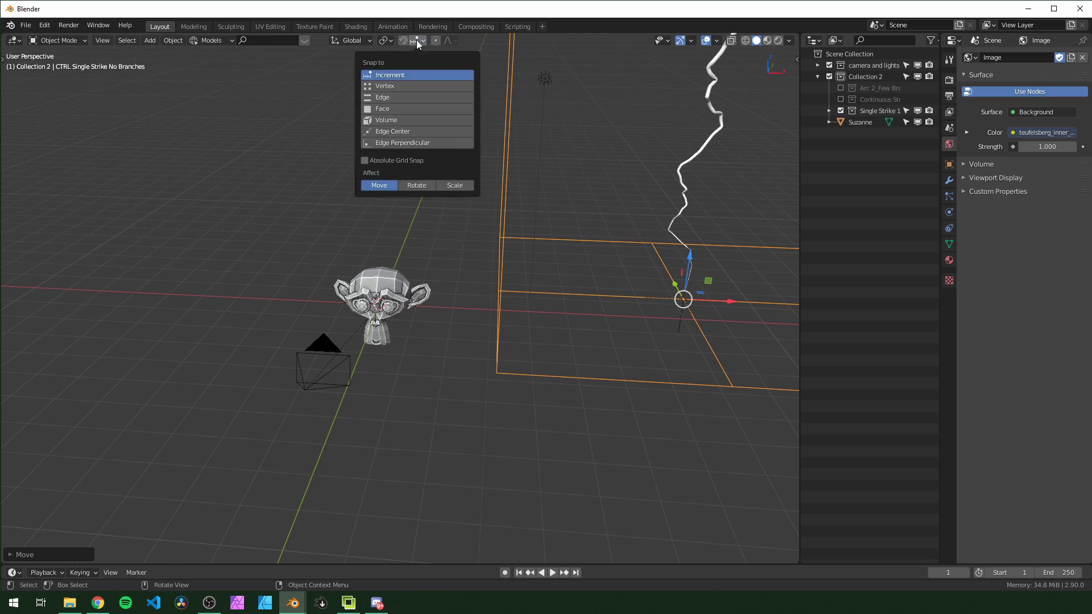
{"action": "left_click", "coordinate": [385, 108]}
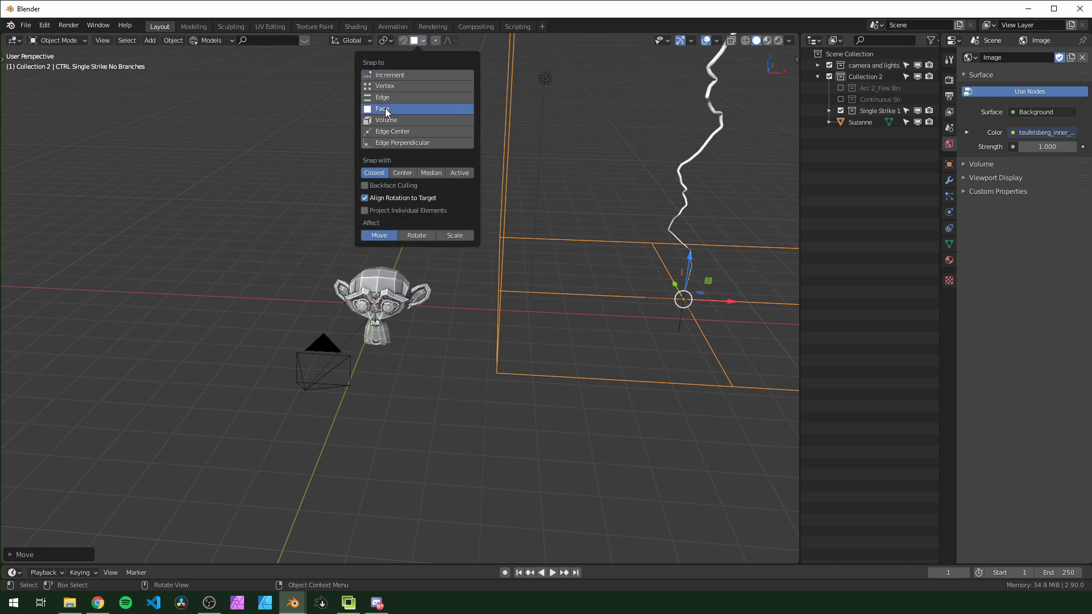
{"action": "left_click", "coordinate": [404, 173]}
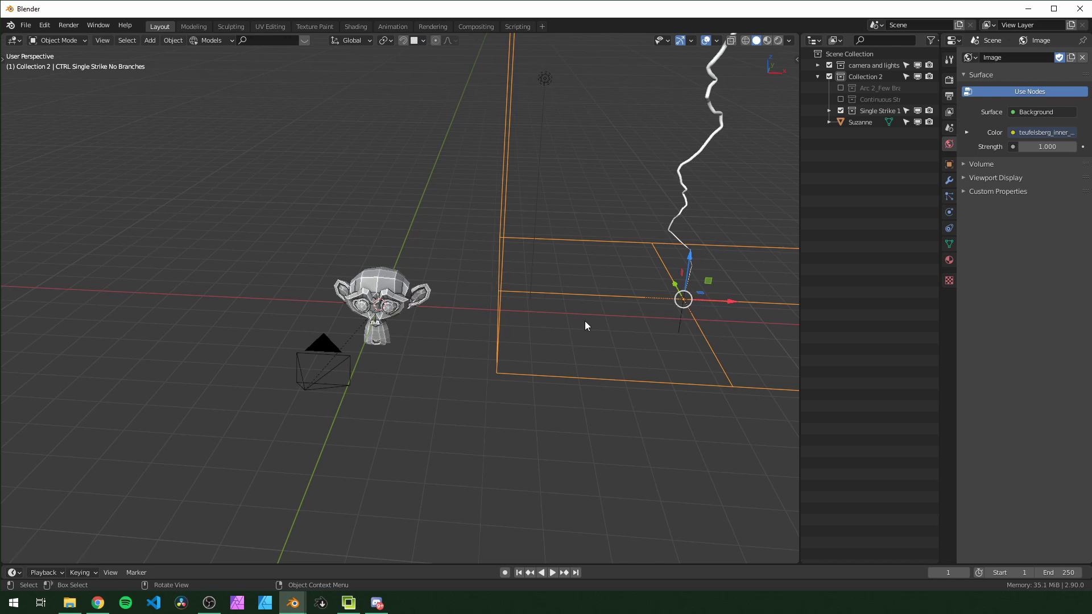
Step: Snap the Single Strike control box onto the back surface of Suzanne's head
{"action": "key", "text": "g"}
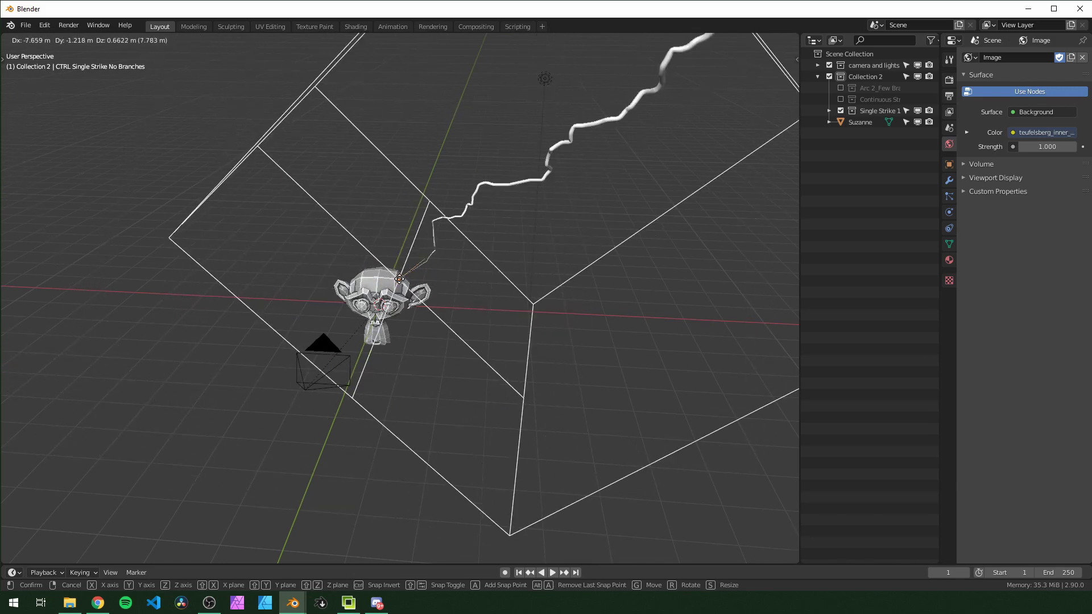
{"action": "left_click", "coordinate": [399, 279]}
{"action": "middle_click_drag", "start_coordinate": [399, 278], "coordinate": [503, 320]}
Step: Play the Continuous Strike animation from several angles and start moving its control box
{"action": "key", "text": "space"}
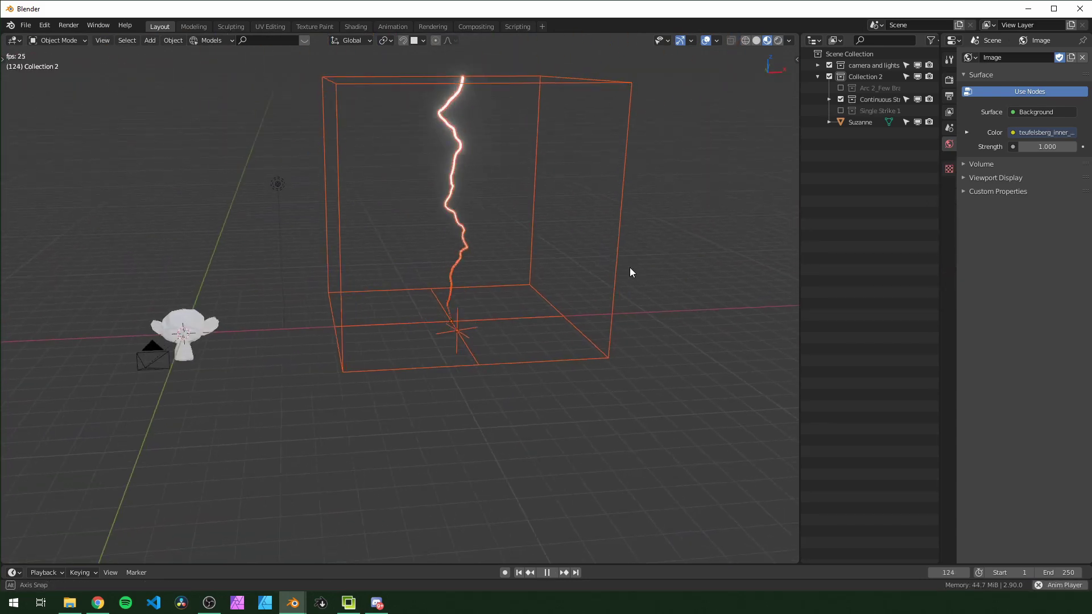
{"action": "middle_click_drag", "start_coordinate": [630, 268], "coordinate": [484, 288]}
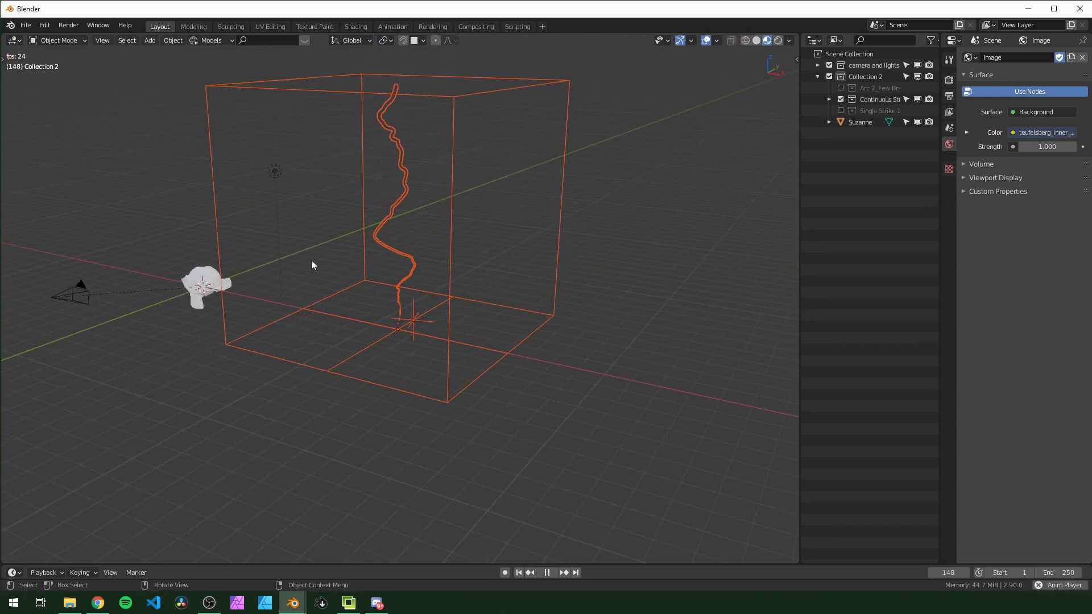
{"action": "middle_click_drag", "start_coordinate": [311, 260], "coordinate": [357, 349]}
{"action": "left_click", "coordinate": [359, 366]}
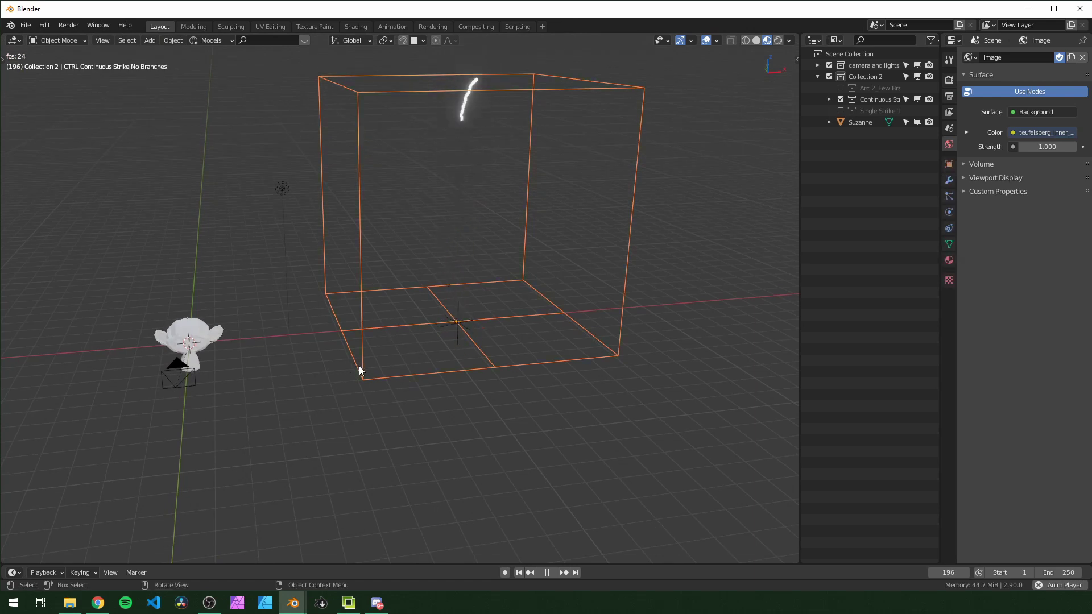
{"action": "key", "text": "g"}
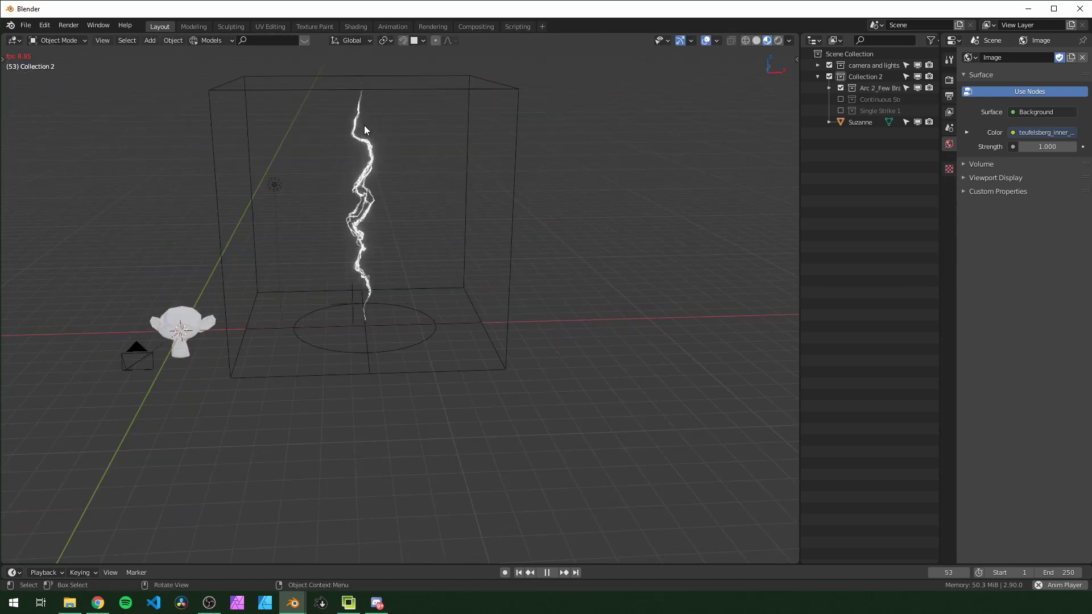
Step: Examine the Arc 2 lightning from different angles, including between the two icospheres
{"action": "key", "text": "space"}
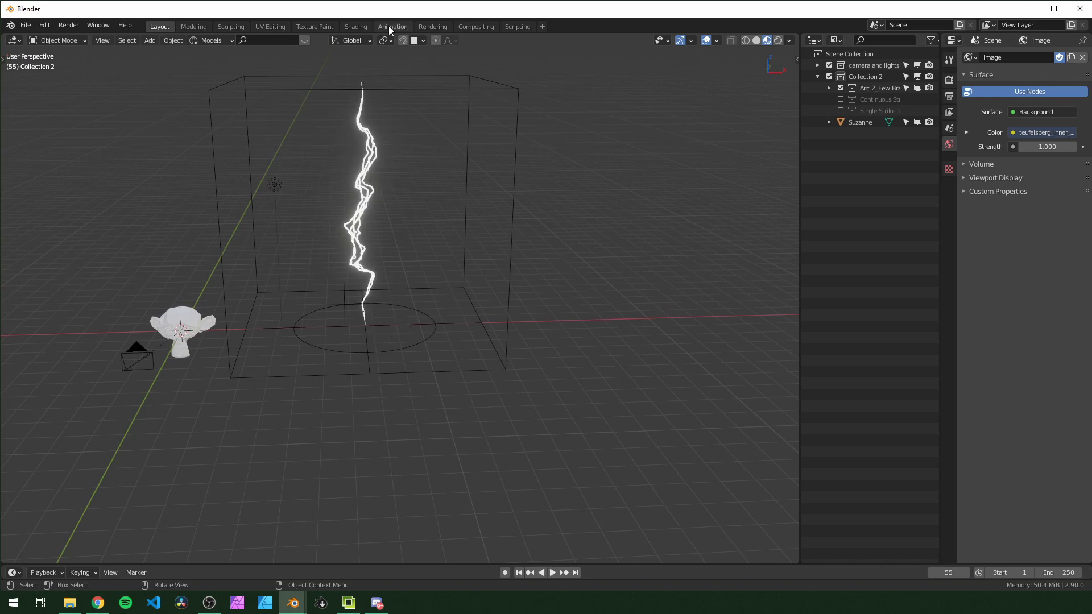
{"action": "middle_click_drag", "start_coordinate": [386, 163], "coordinate": [386, 193]}
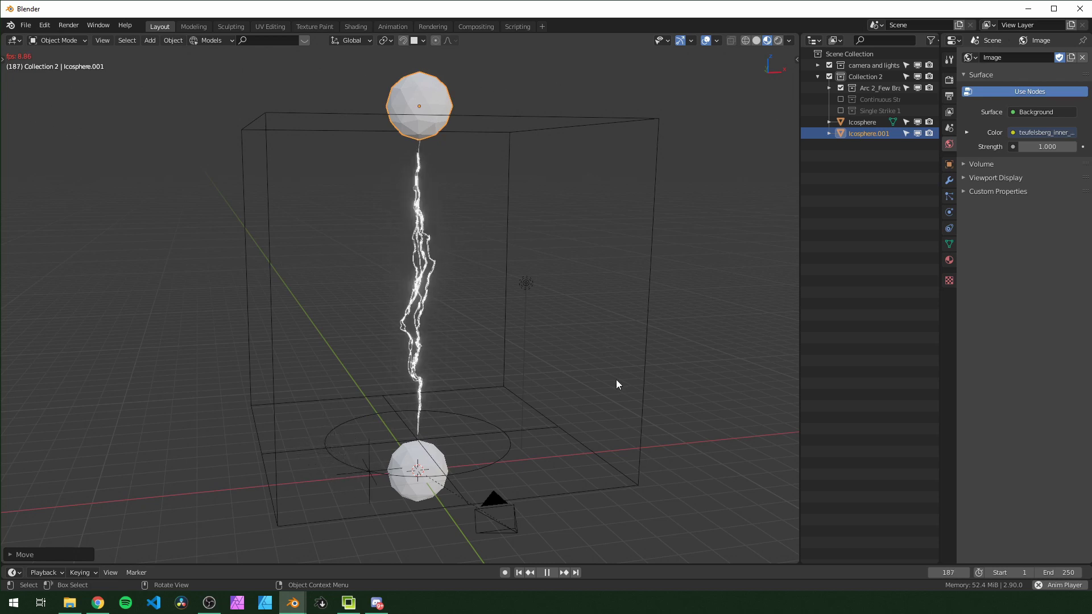
{"action": "mouse_move", "coordinate": [617, 382]}
{"action": "middle_mouse_down"}
{"action": "mouse_move", "coordinate": [563, 365]}
{"action": "mouse_move", "coordinate": [604, 373]}
{"action": "middle_mouse_up"}
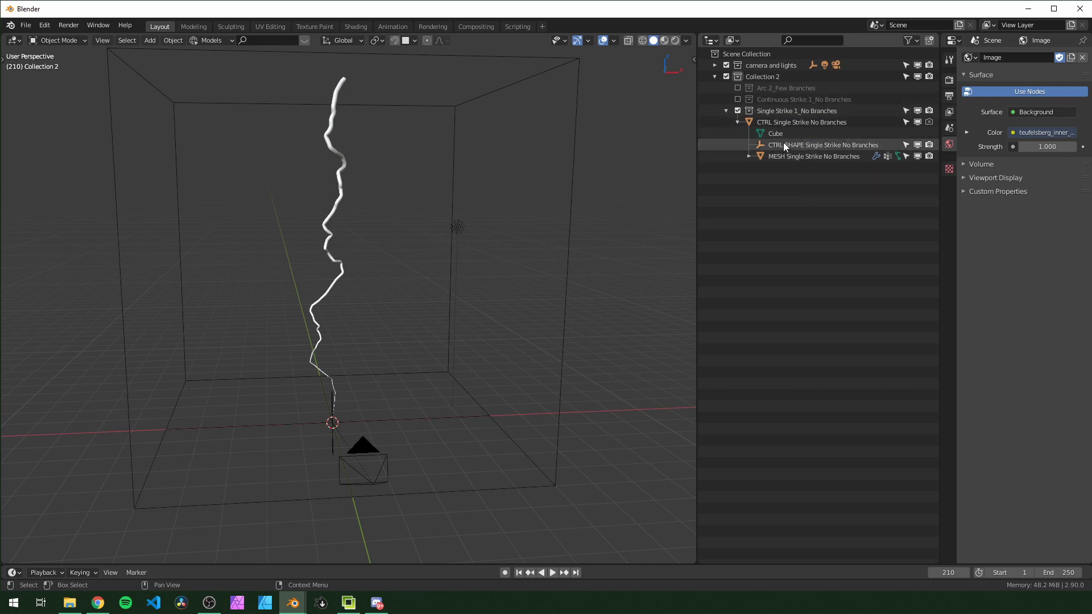
Step: Try moving the CTRL SHAPE Single Strike No Branches empty to vary the bolt's shape
{"action": "left_click", "coordinate": [818, 144]}
{"action": "key", "text": "g"}
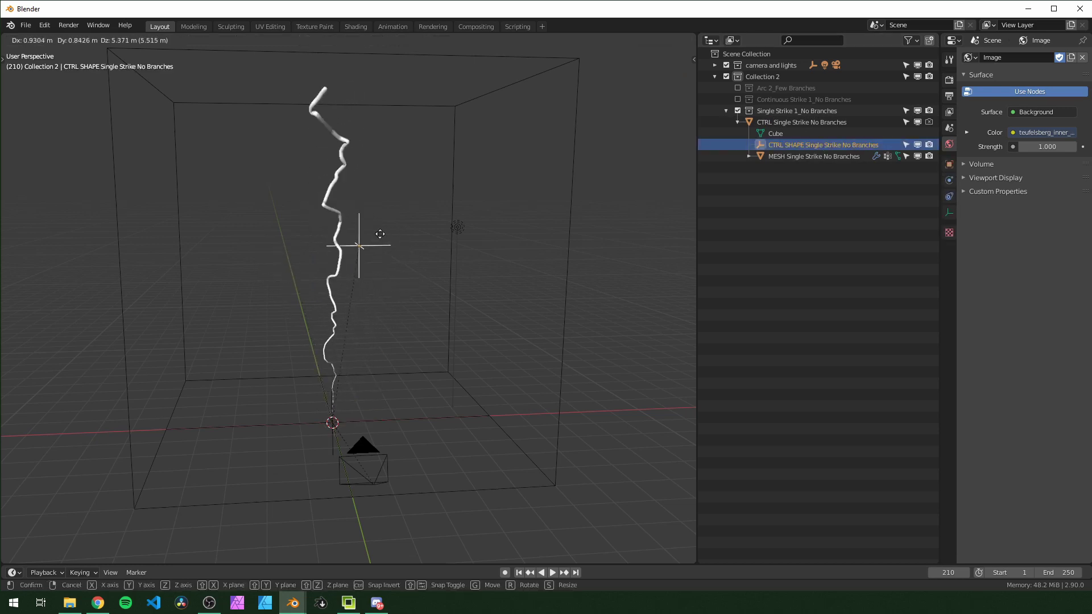
{"action": "key", "text": "Escape"}
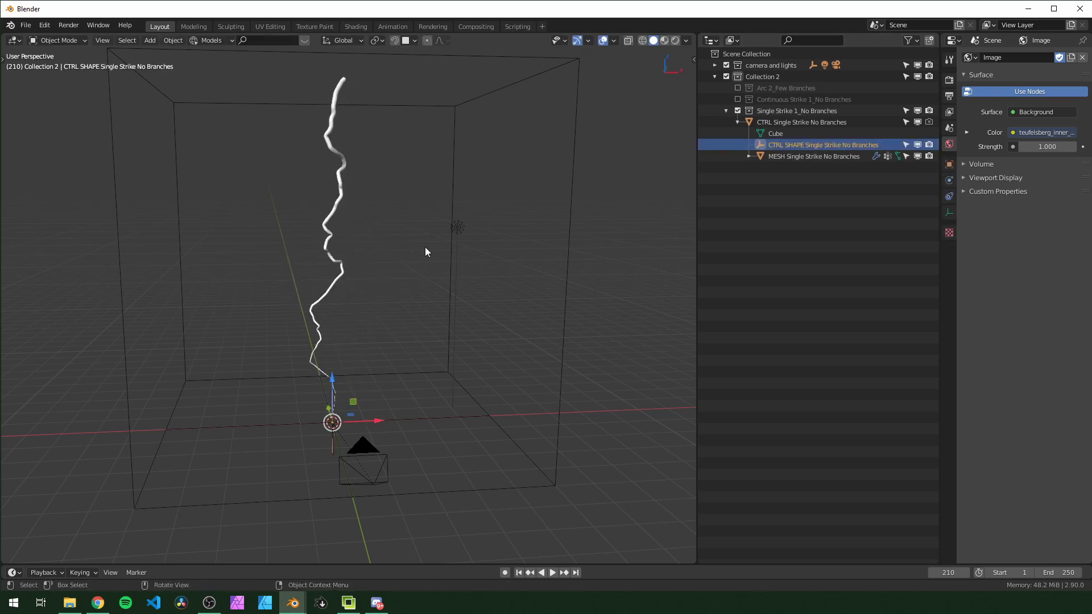
Step: Switch the MESH Single Strike No Branches bolt to Edit Mode at frame 209 and view it from the front
{"action": "left_click", "coordinate": [343, 160]}
{"action": "key", "text": "Tab"}
{"action": "key", "text": "Left"}
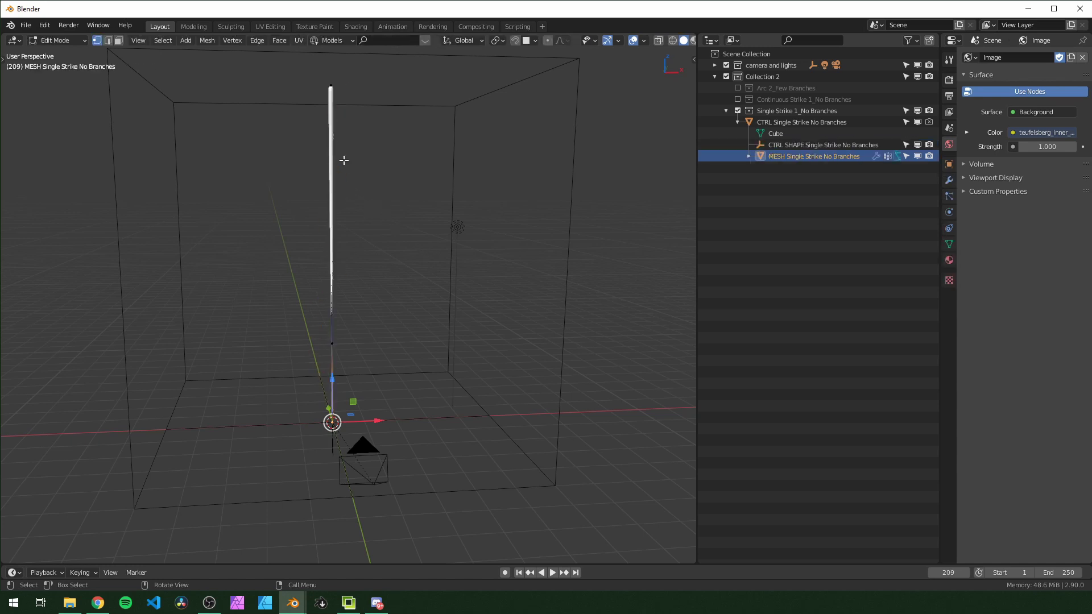
{"action": "left_click", "coordinate": [344, 160]}
{"action": "middle_click_drag", "start_coordinate": [344, 161], "coordinate": [367, 213]}
Step: Extrude a five-segment zigzag branch leftward and down from the second vertex from the top of the bolt
{"action": "left_click", "coordinate": [316, 160]}
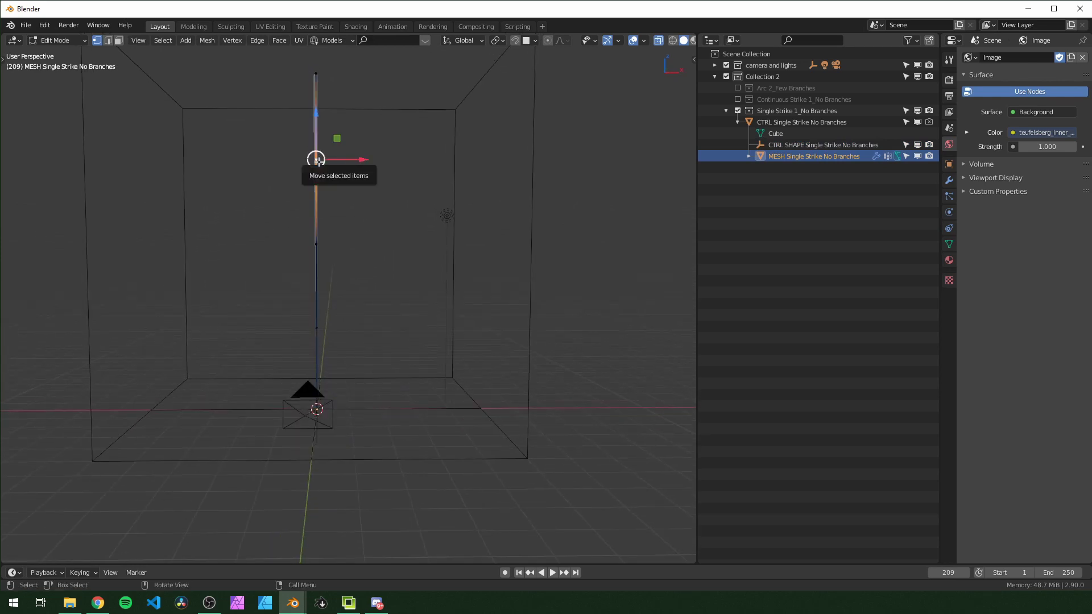
{"action": "key", "text": "e"}
{"action": "left_click", "coordinate": [243, 177]}
{"action": "key", "text": "e"}
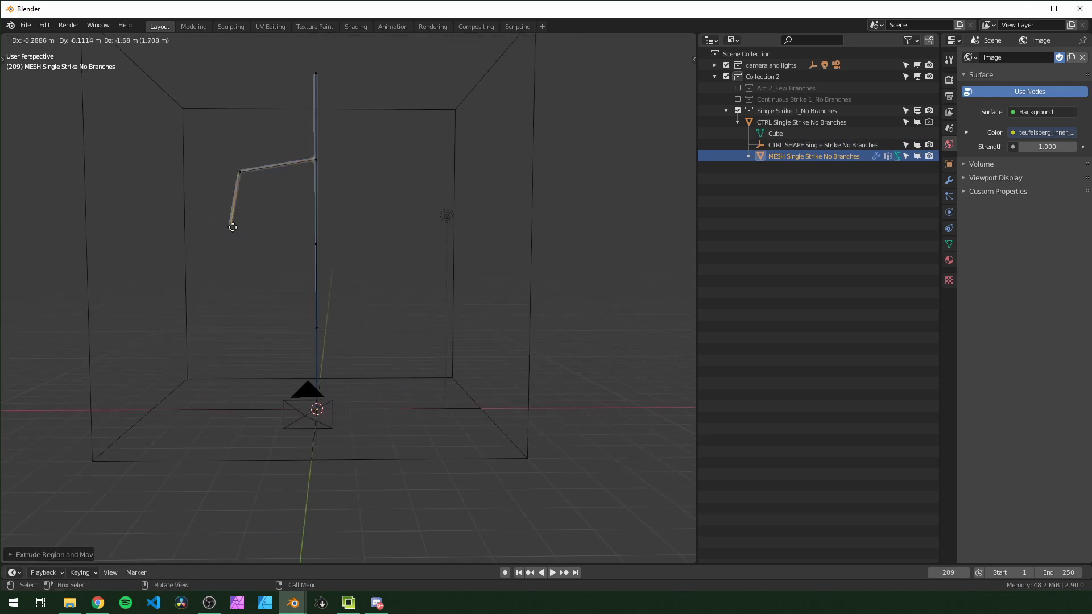
{"action": "left_click", "coordinate": [235, 225]}
{"action": "key", "text": "e"}
{"action": "left_click", "coordinate": [256, 279]}
{"action": "key", "text": "e"}
{"action": "left_click", "coordinate": [222, 320]}
{"action": "key", "text": "e"}
{"action": "left_click", "coordinate": [260, 366]}
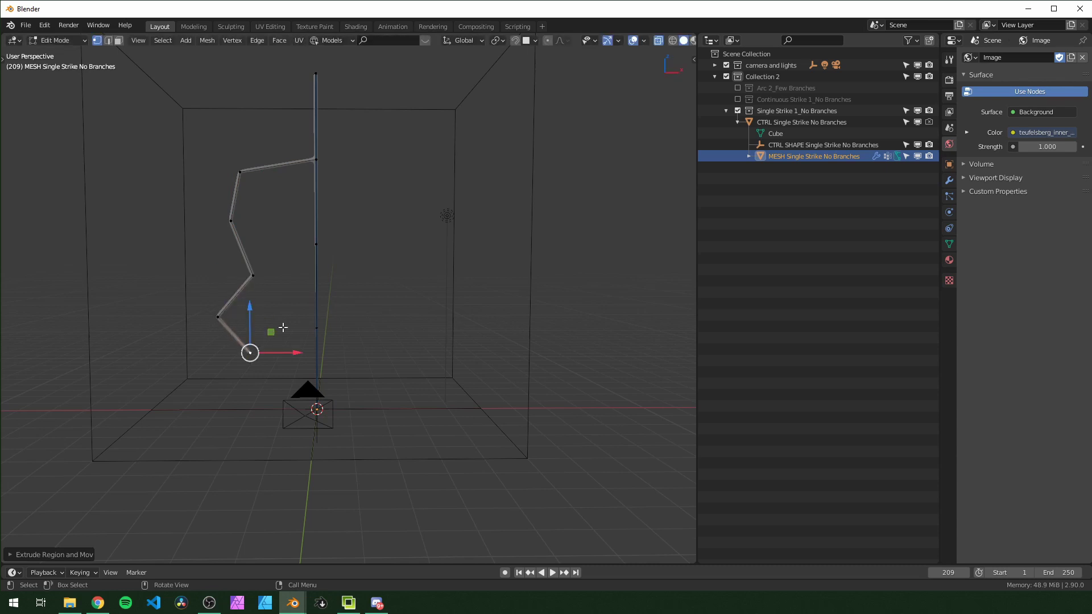
Step: Extrude a five-segment branch rightward from the bolt's third vertex from the top and play the animation in Object Mode
{"action": "left_click", "coordinate": [317, 246]}
{"action": "key", "text": "e"}
{"action": "left_click", "coordinate": [421, 137]}
{"action": "key", "text": "e"}
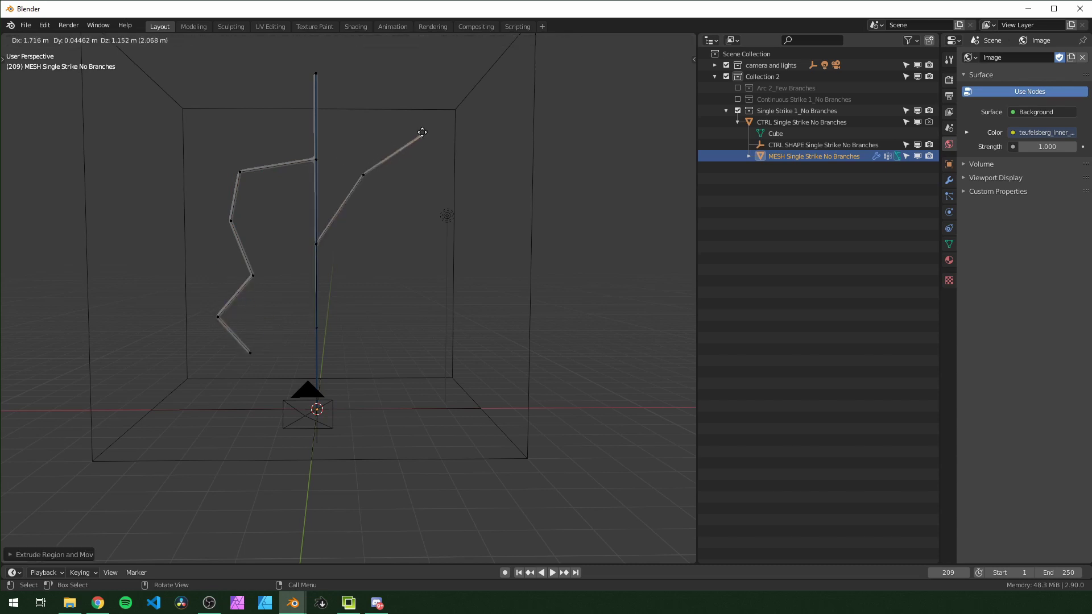
{"action": "left_click", "coordinate": [459, 239]}
{"action": "key", "text": "e"}
{"action": "left_click", "coordinate": [510, 325]}
{"action": "key", "text": "e"}
{"action": "left_click", "coordinate": [362, 337]}
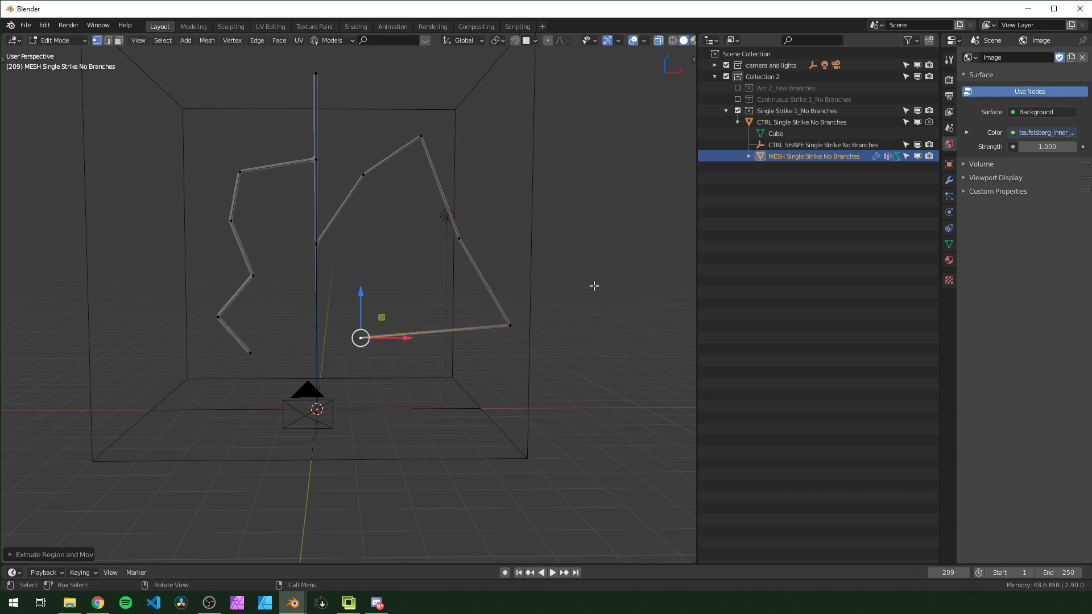
{"action": "key", "text": "Tab"}
{"action": "key", "text": "space"}
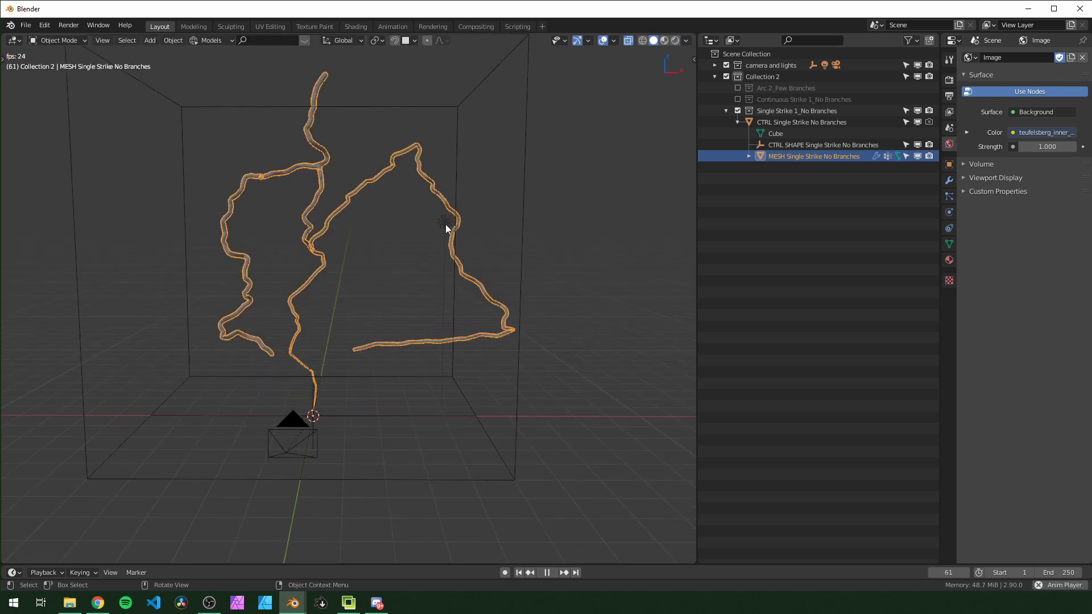
Step: Resize the skin at the end vertices of both branches to 0 in Edit Mode and return to Object Mode
{"action": "key", "text": "Tab"}
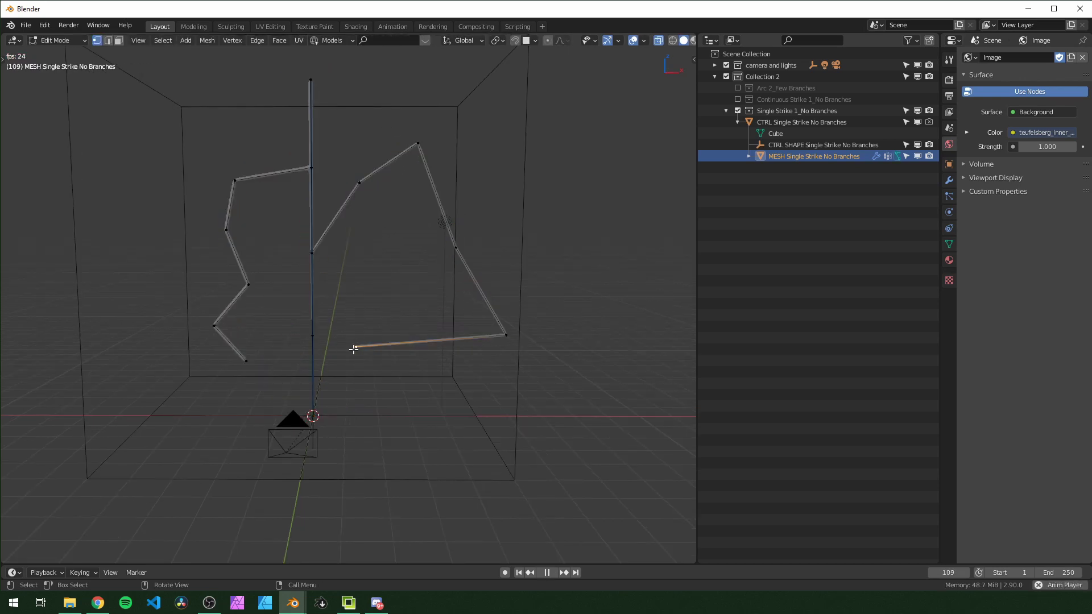
{"action": "left_click", "coordinate": [245, 360], "text": "shift"}
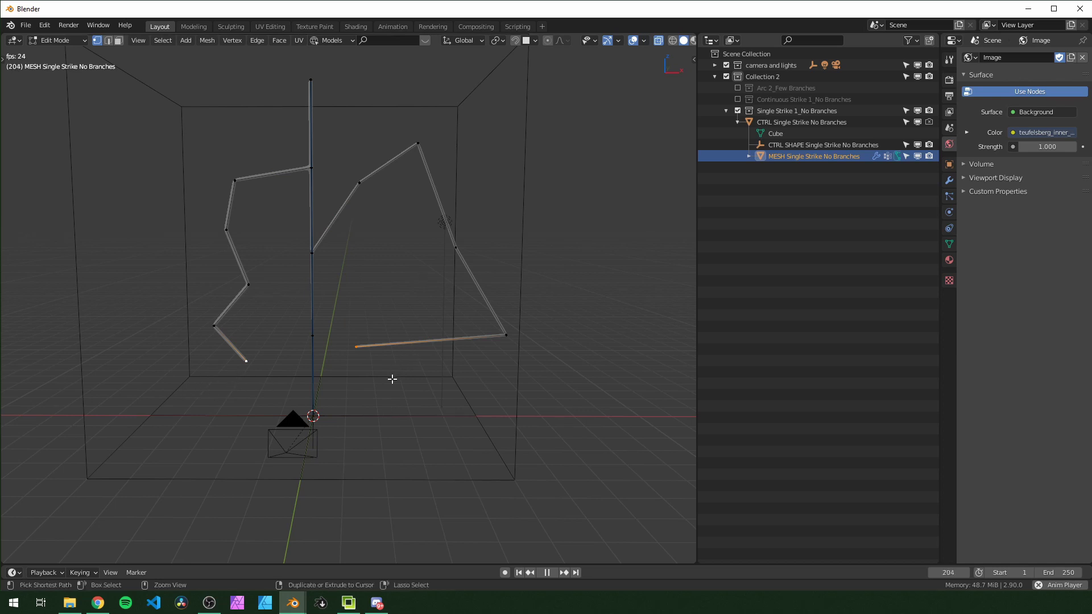
{"action": "key", "text": "s"}
{"action": "key", "text": "0"}
{"action": "key", "text": "Return"}
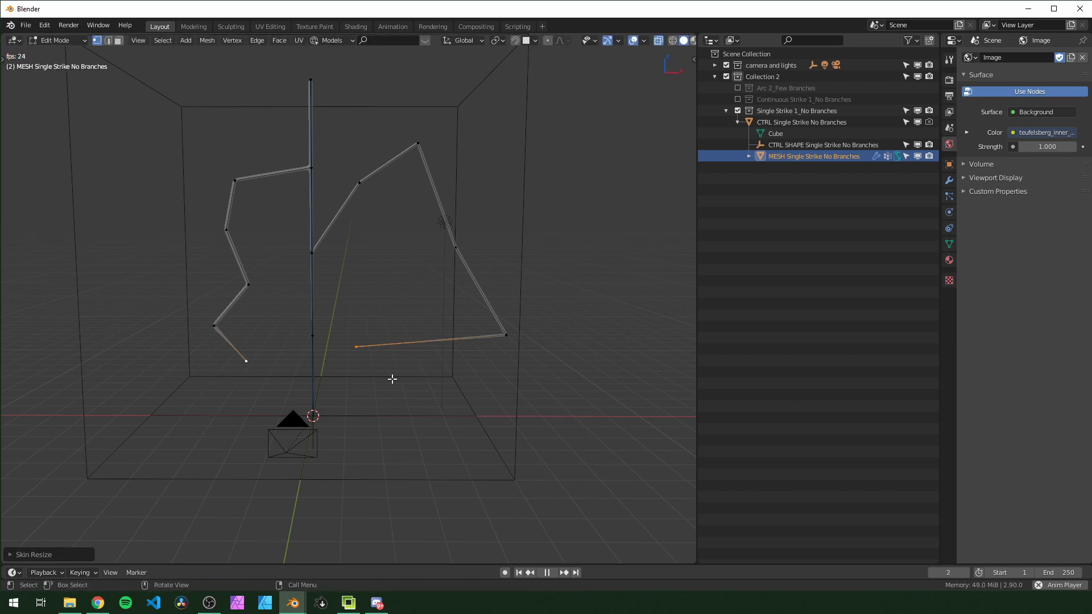
{"action": "key", "text": "Tab"}
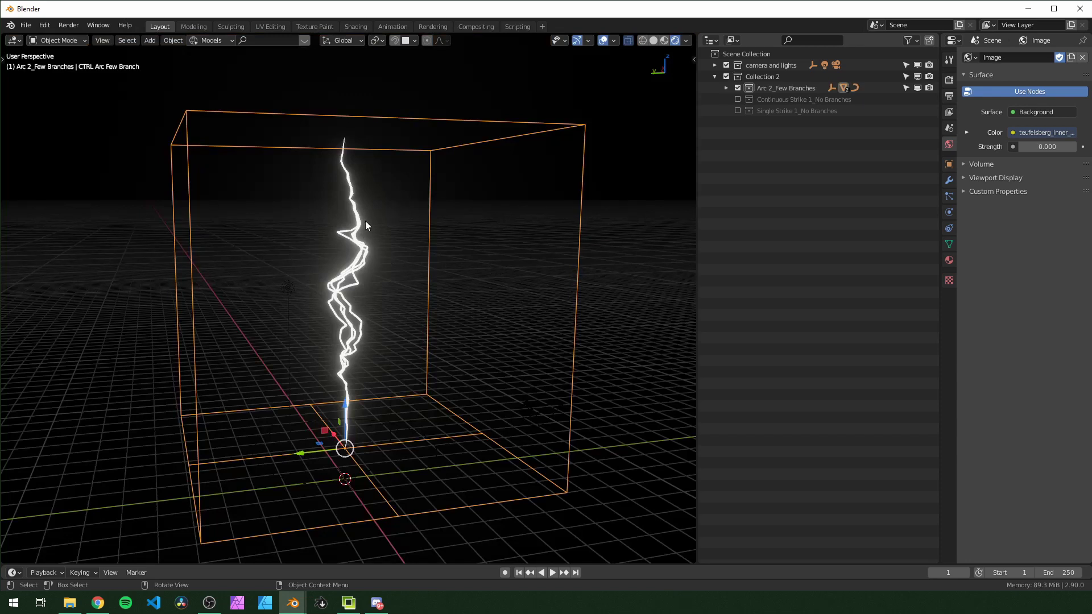
Step: Open the Electricity Arc material of the few-branch arc mesh and pick a different color for it
{"action": "left_click", "coordinate": [356, 217]}
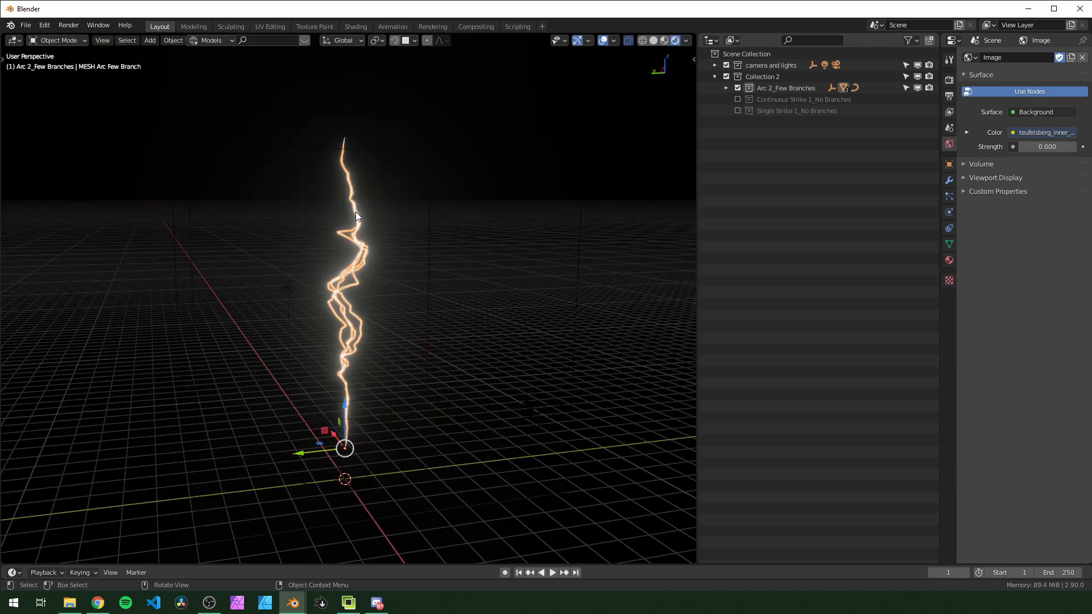
{"action": "left_click", "coordinate": [948, 260]}
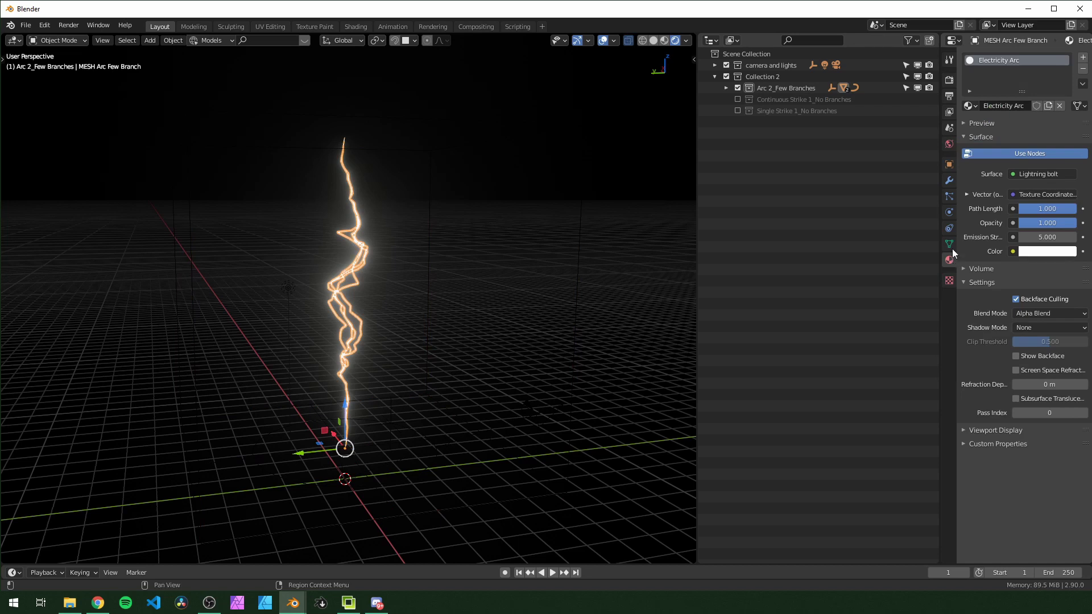
{"action": "left_click_drag", "start_coordinate": [940, 254], "coordinate": [850, 254]}
{"action": "left_click_drag", "start_coordinate": [1034, 214], "coordinate": [1033, 237]}
{"action": "left_click", "coordinate": [1020, 251]}
{"action": "left_click_drag", "start_coordinate": [1045, 150], "coordinate": [1018, 130]}
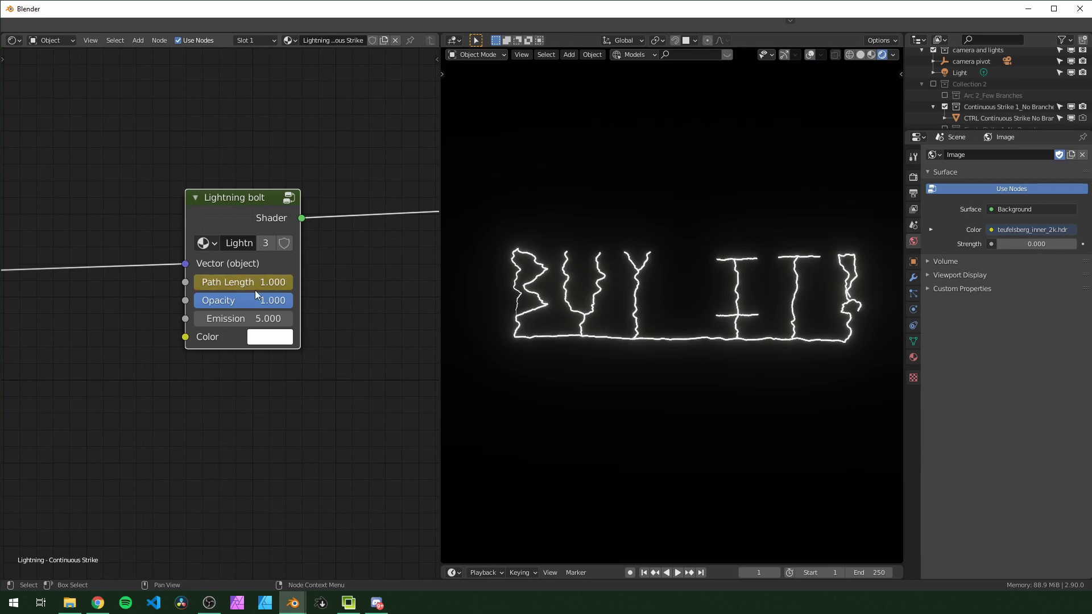
Step: Reduce the Lightning bolt node's Path Length, set it to -10, and gradually raise it from there
{"action": "left_click_drag", "start_coordinate": [279, 284], "coordinate": [194, 285]}
{"action": "left_click", "coordinate": [273, 283]}
{"action": "type", "text": "-10"}
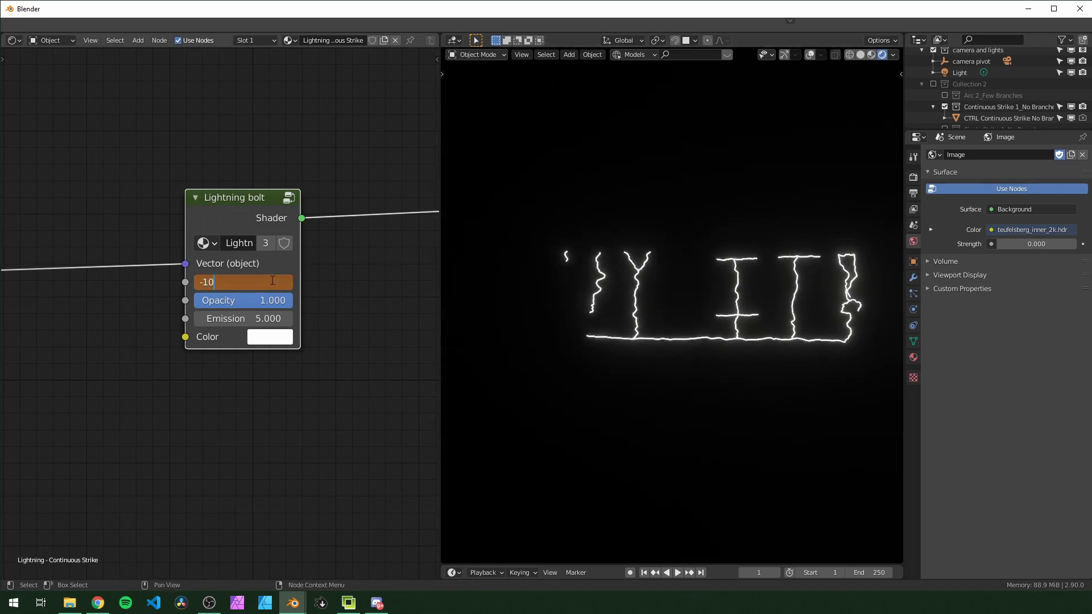
{"action": "key", "text": "Return"}
{"action": "left_click_drag", "start_coordinate": [211, 284], "coordinate": [285, 284]}
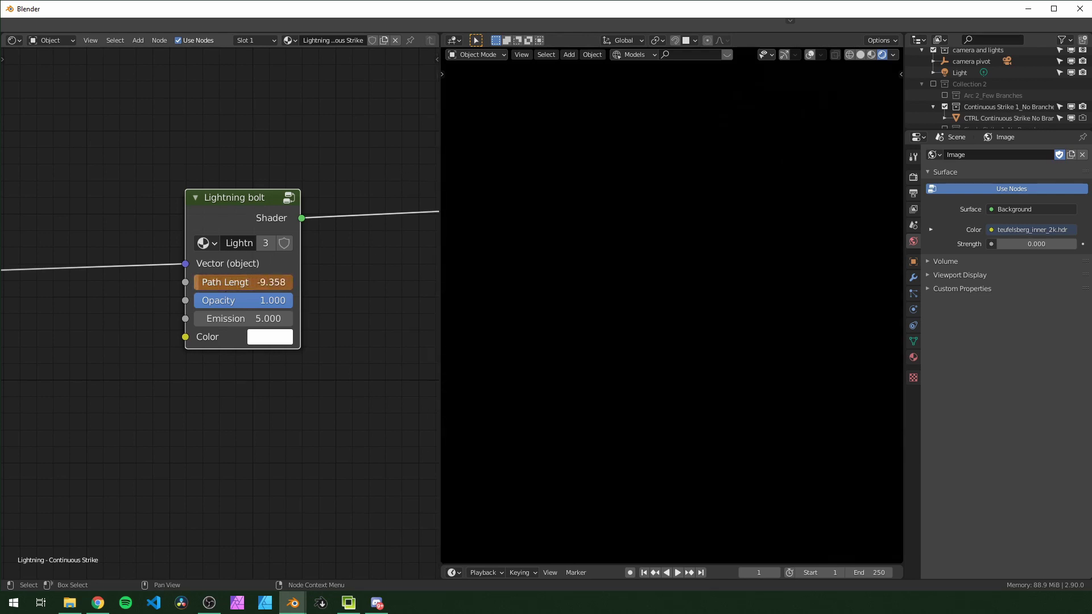